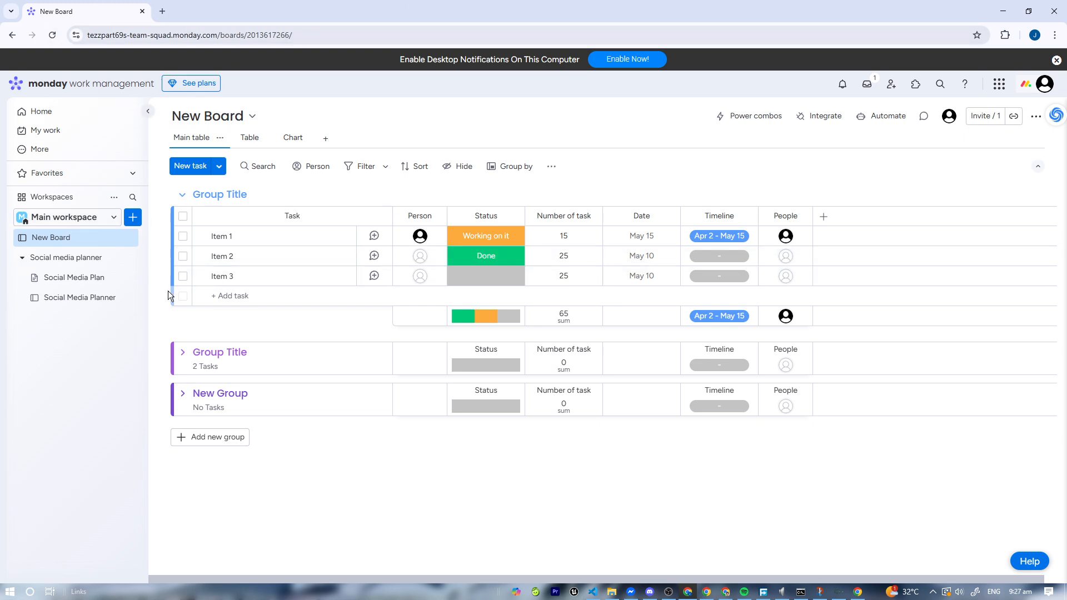
Create a new board in the Main workspace
{"action": "left_click", "coordinate": [60, 202]}
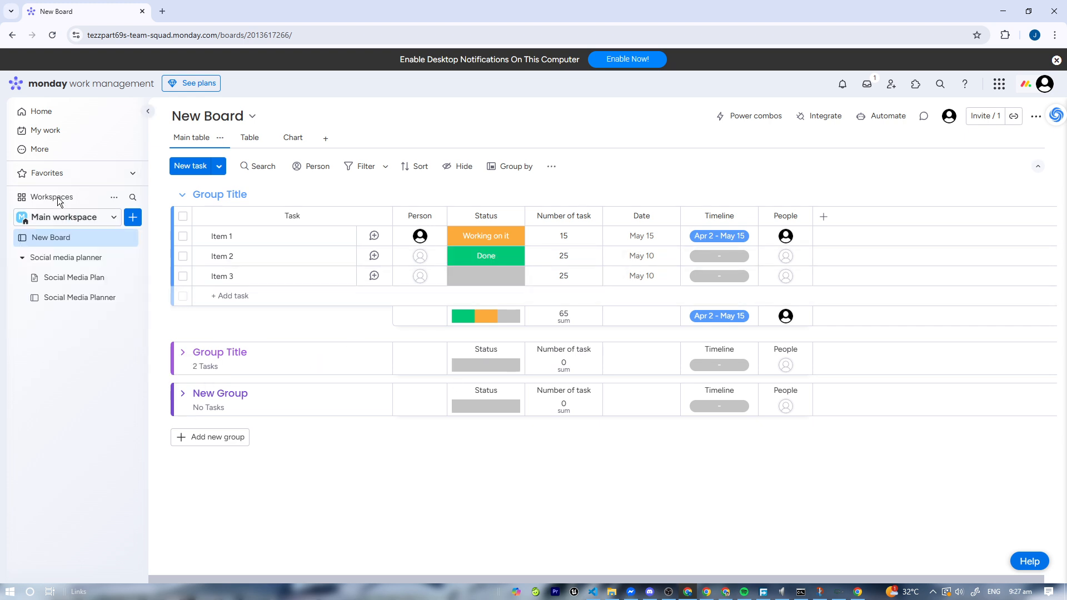
{"action": "left_click", "coordinate": [132, 217]}
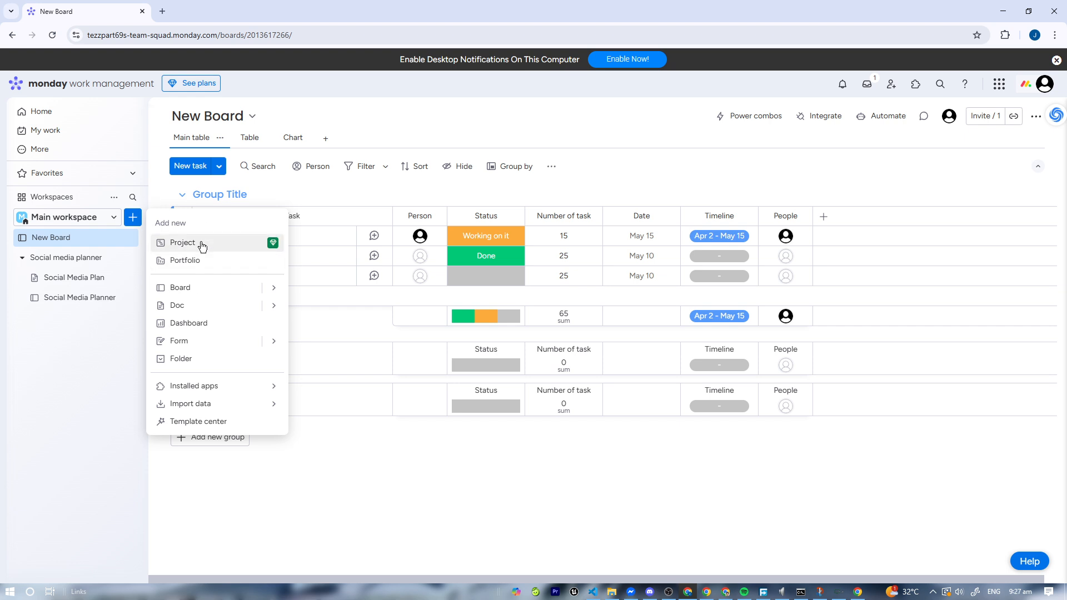
{"action": "left_click", "coordinate": [217, 290]}
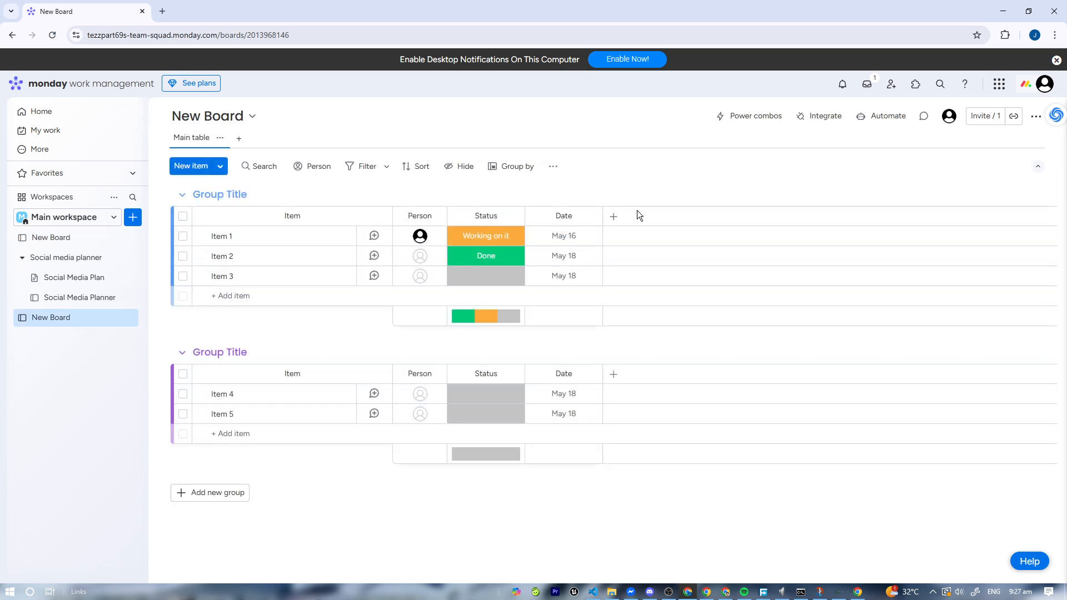
Add a second Status column to the board and set Item 1 and Item 2 to Done in it
{"action": "left_click", "coordinate": [614, 216]}
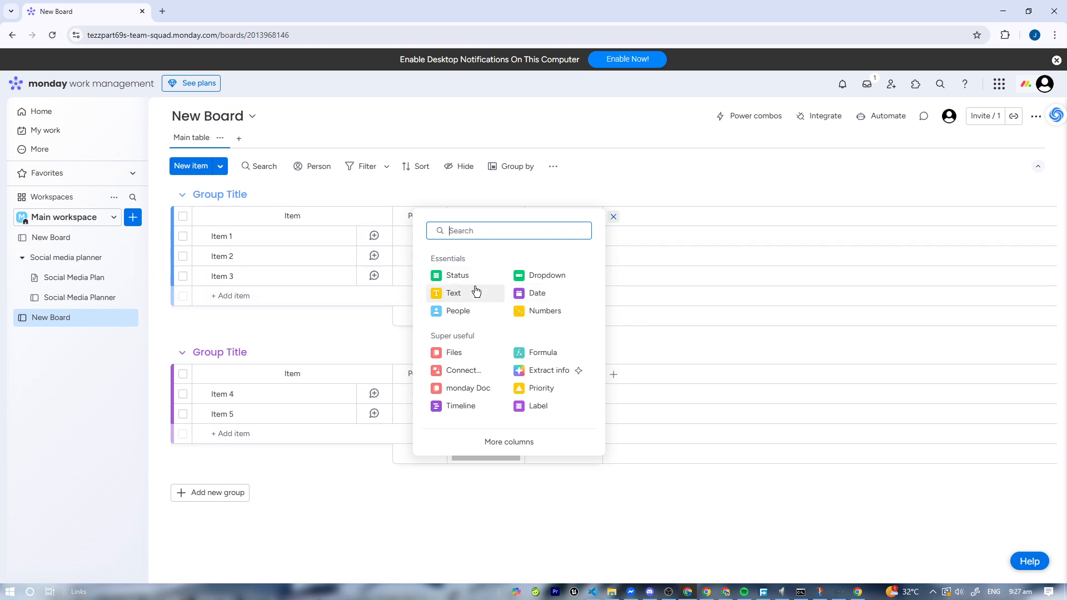
{"action": "left_click", "coordinate": [458, 276]}
{"action": "left_click", "coordinate": [641, 255]}
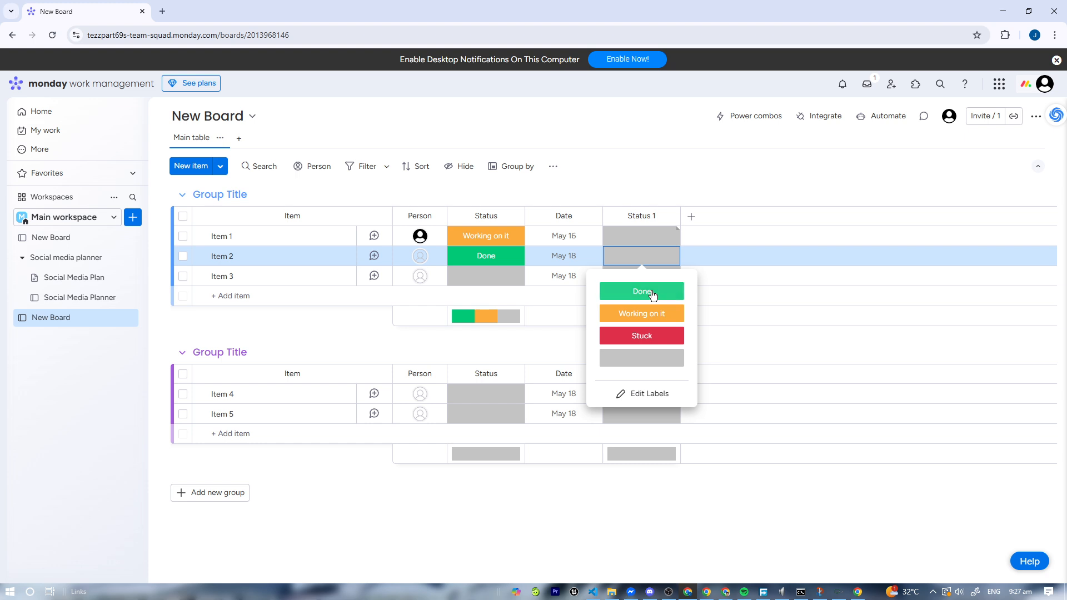
{"action": "left_click", "coordinate": [642, 291]}
{"action": "left_click", "coordinate": [642, 236]}
{"action": "left_click", "coordinate": [643, 273]}
Add a People column after Status 1 and assign a team member to Item 1 in it
{"action": "left_click", "coordinate": [692, 216]}
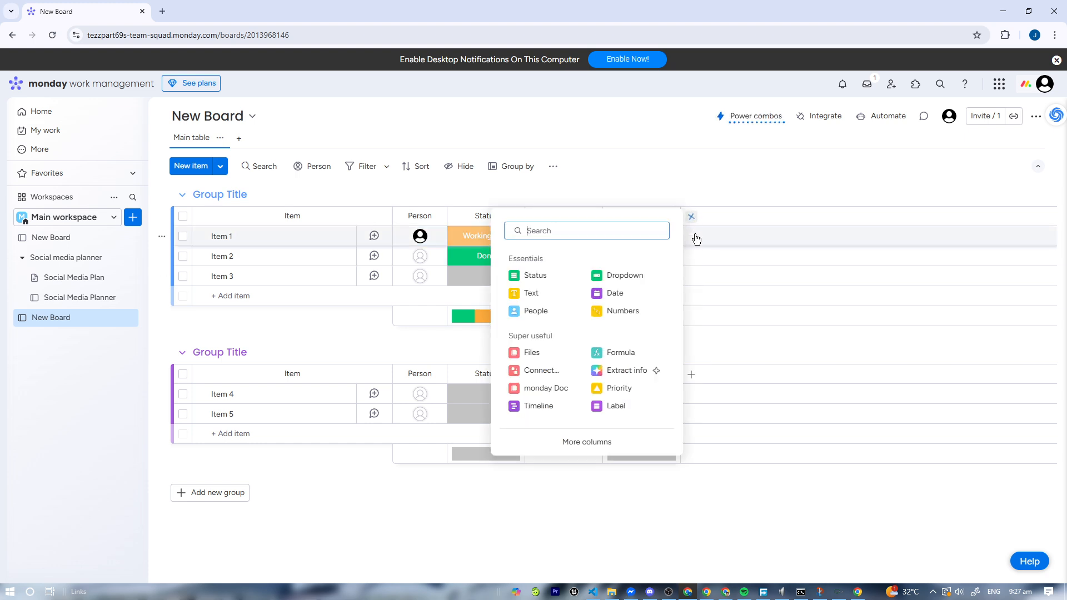
{"action": "left_click", "coordinate": [536, 311]}
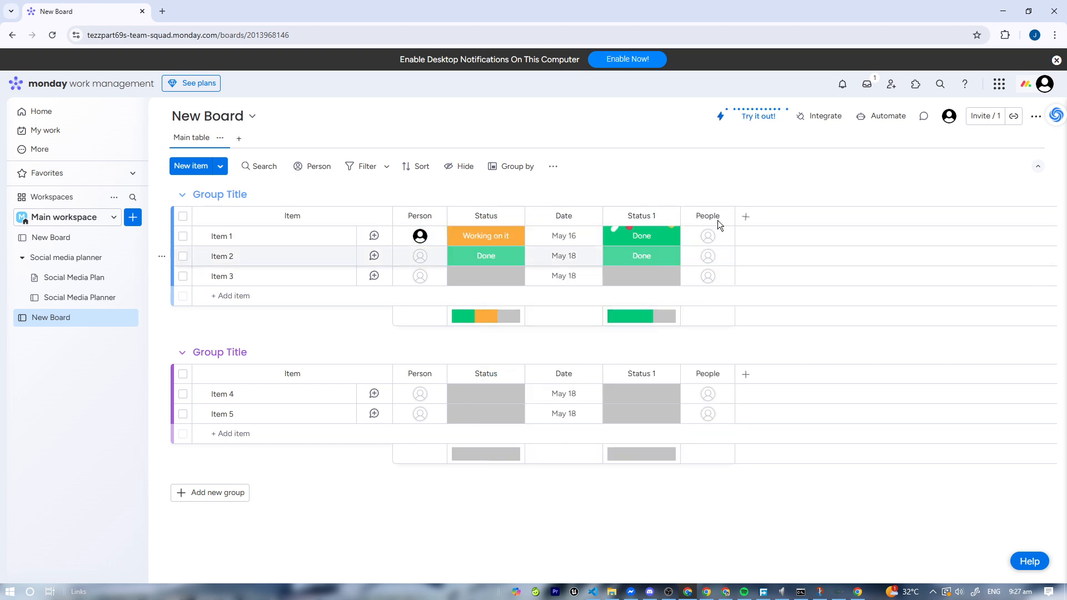
{"action": "left_click", "coordinate": [709, 237]}
{"action": "left_click", "coordinate": [721, 309]}
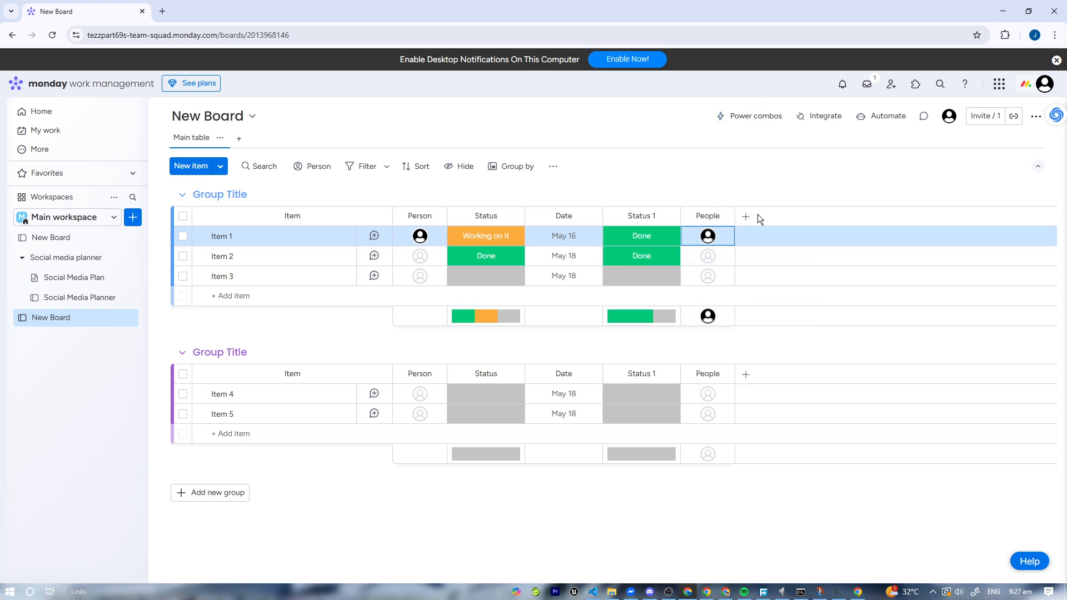
Add a Date column and a Priority column after the People column
{"action": "left_click", "coordinate": [745, 216]}
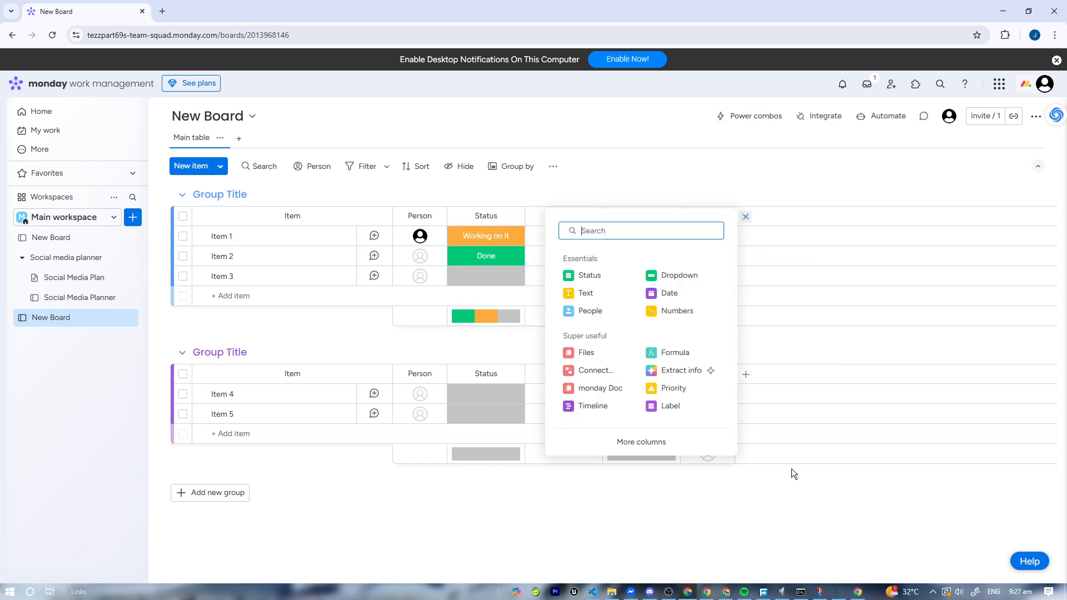
{"action": "left_click", "coordinate": [698, 294]}
{"action": "left_click", "coordinate": [823, 216]}
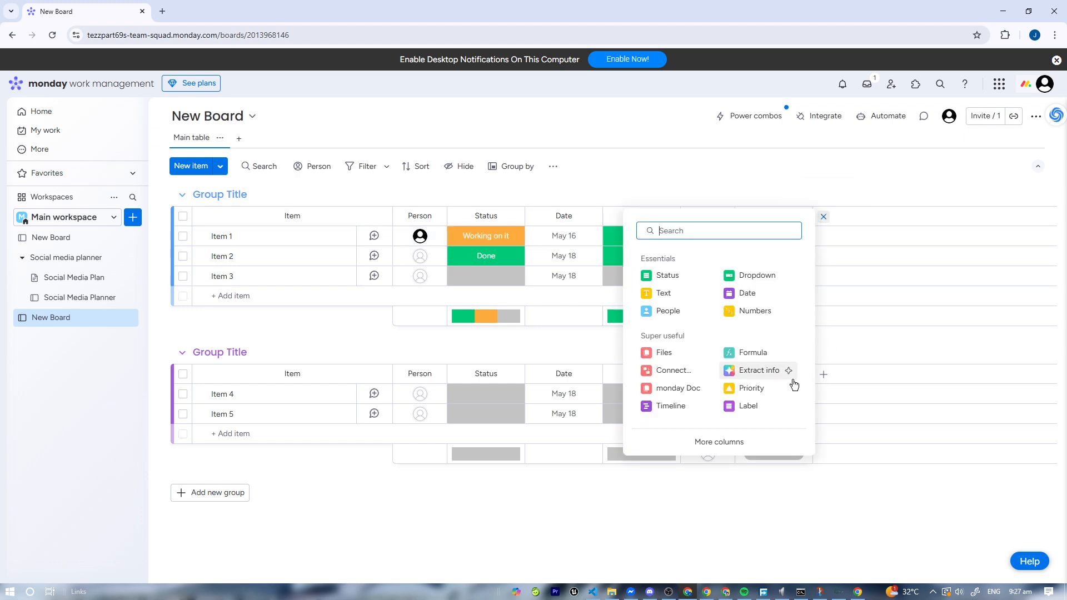
{"action": "left_click", "coordinate": [774, 385]}
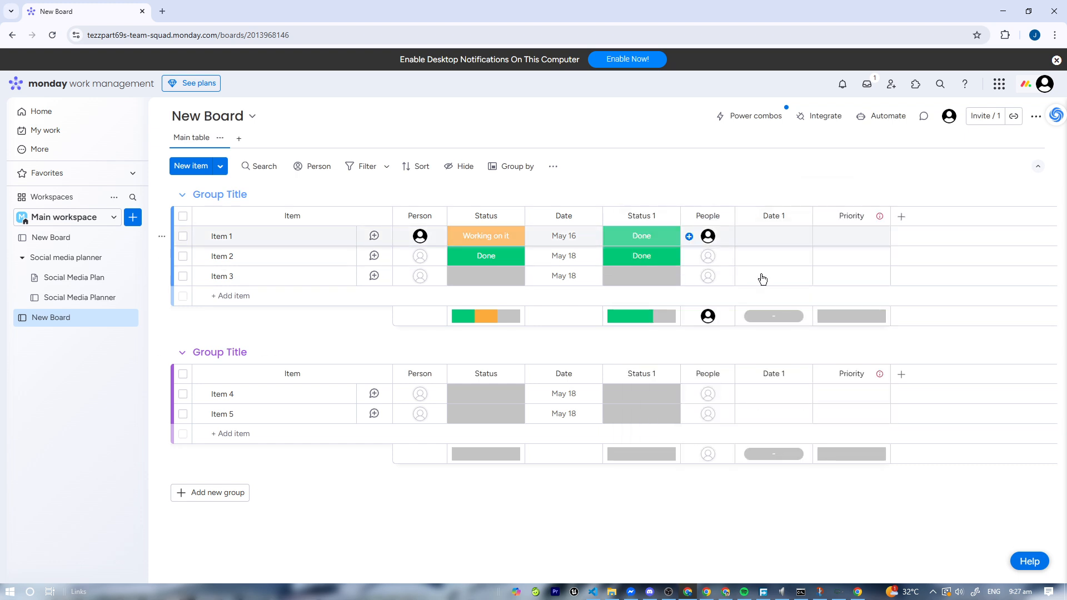
Set the priority of Item 1 to High
{"action": "left_click", "coordinate": [856, 239]}
{"action": "left_click_drag", "start_coordinate": [868, 326], "coordinate": [862, 317]}
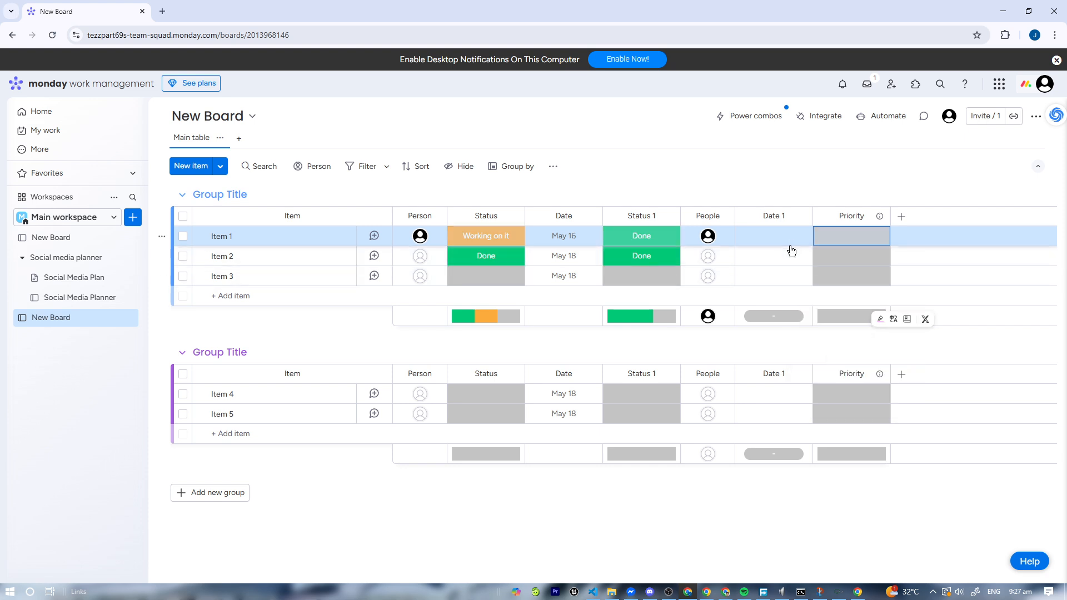
{"action": "left_click", "coordinate": [844, 238]}
{"action": "left_click", "coordinate": [866, 291]}
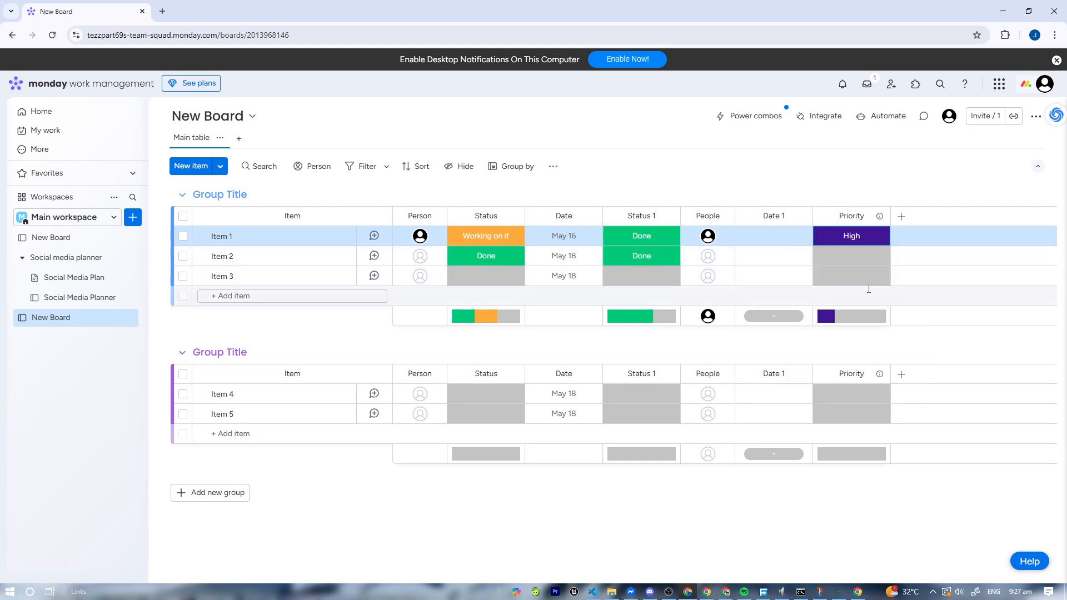
Add a Timeline column and set Item 1's timeline to May 21 - 24, 2025
{"action": "left_click", "coordinate": [901, 217]}
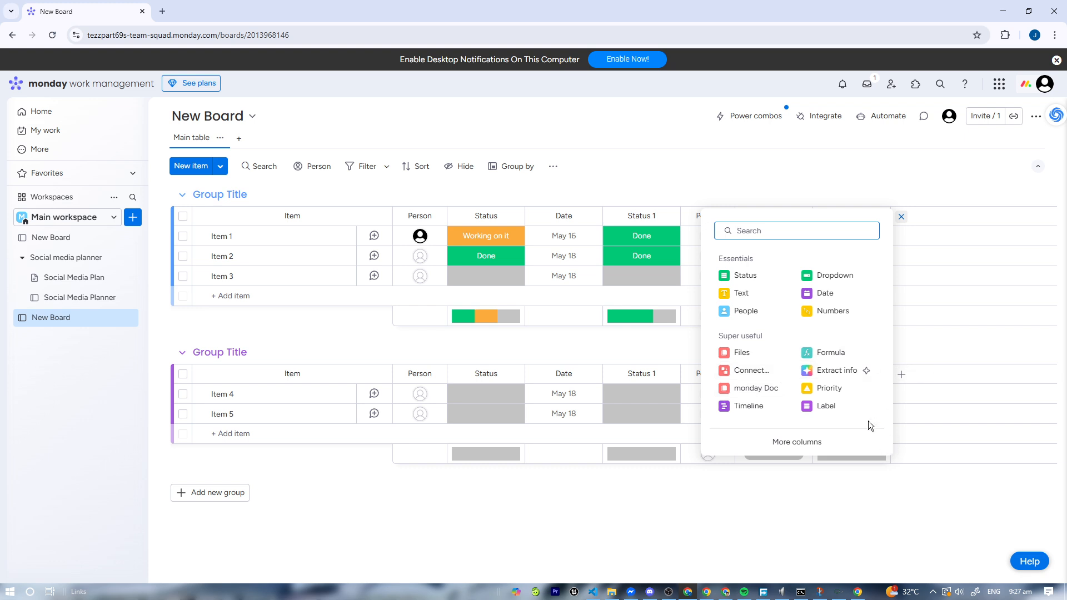
{"action": "left_click", "coordinate": [742, 406]}
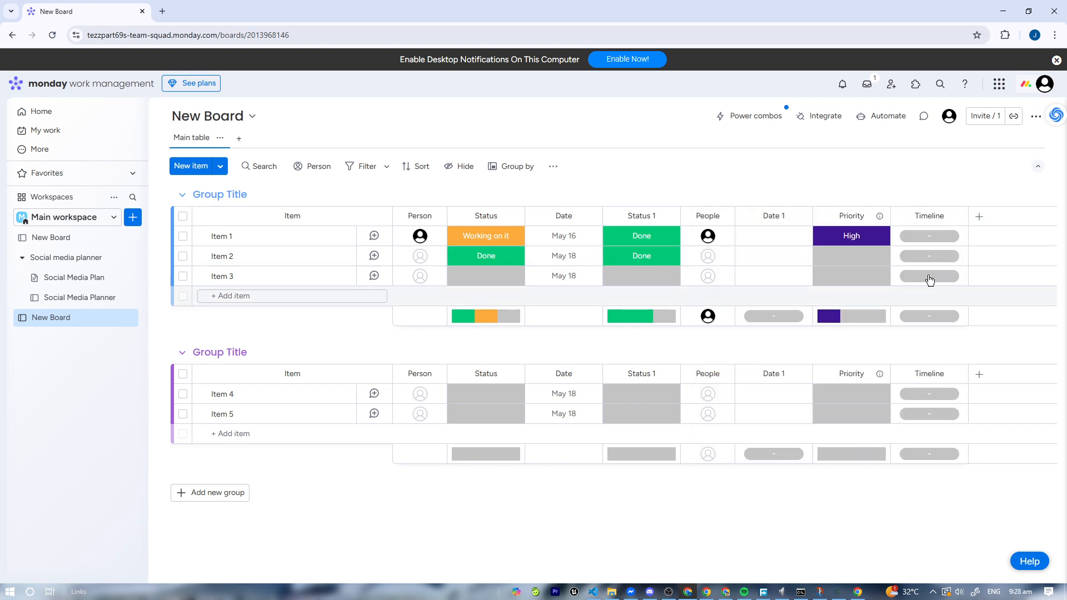
{"action": "left_click", "coordinate": [928, 238]}
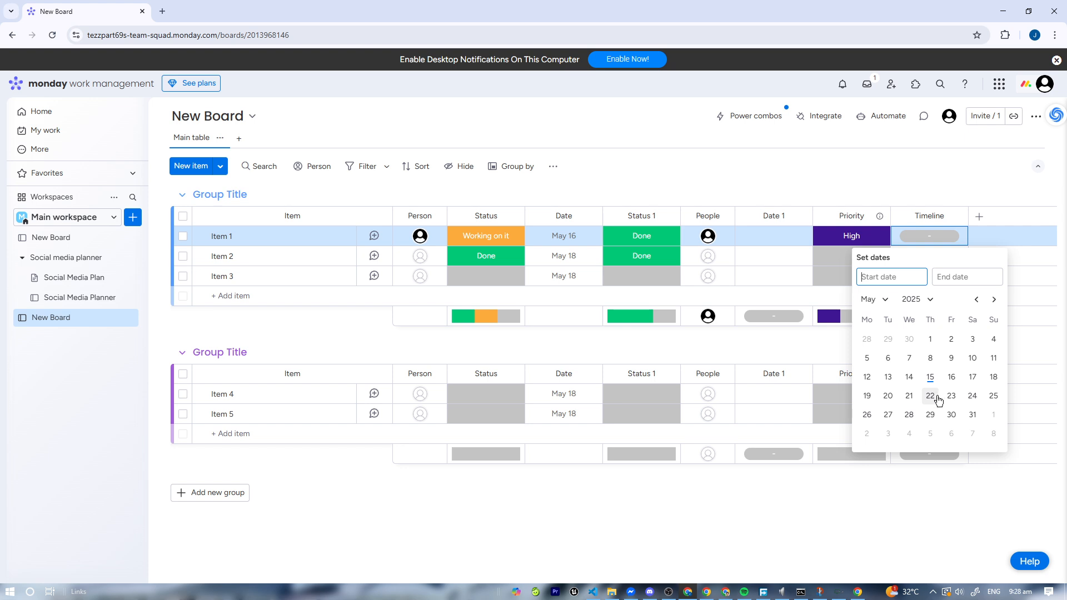
{"action": "left_click", "coordinate": [969, 398]}
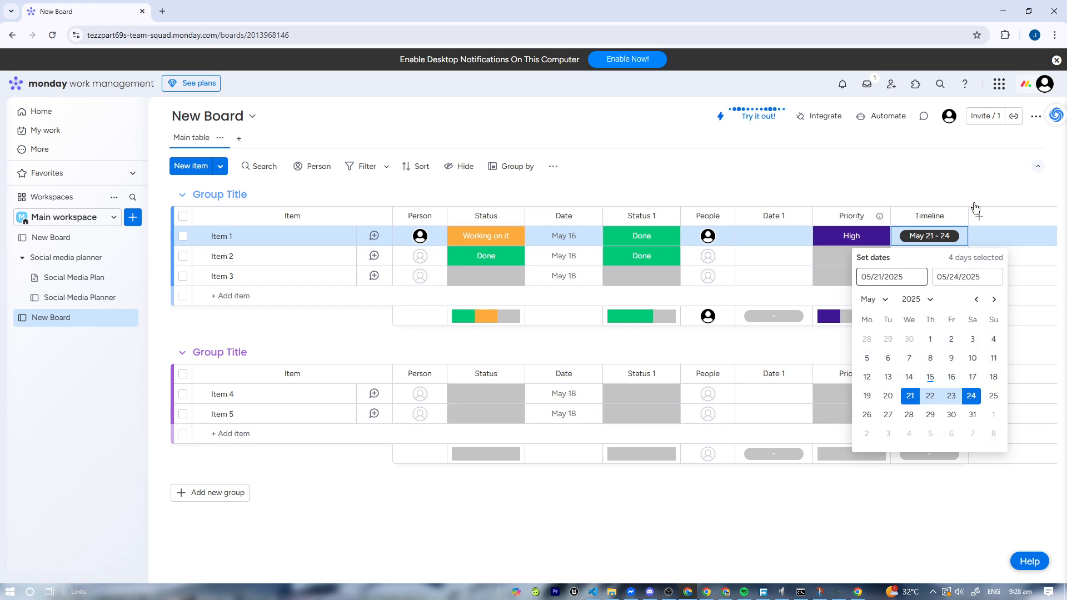
{"action": "left_click", "coordinate": [889, 204]}
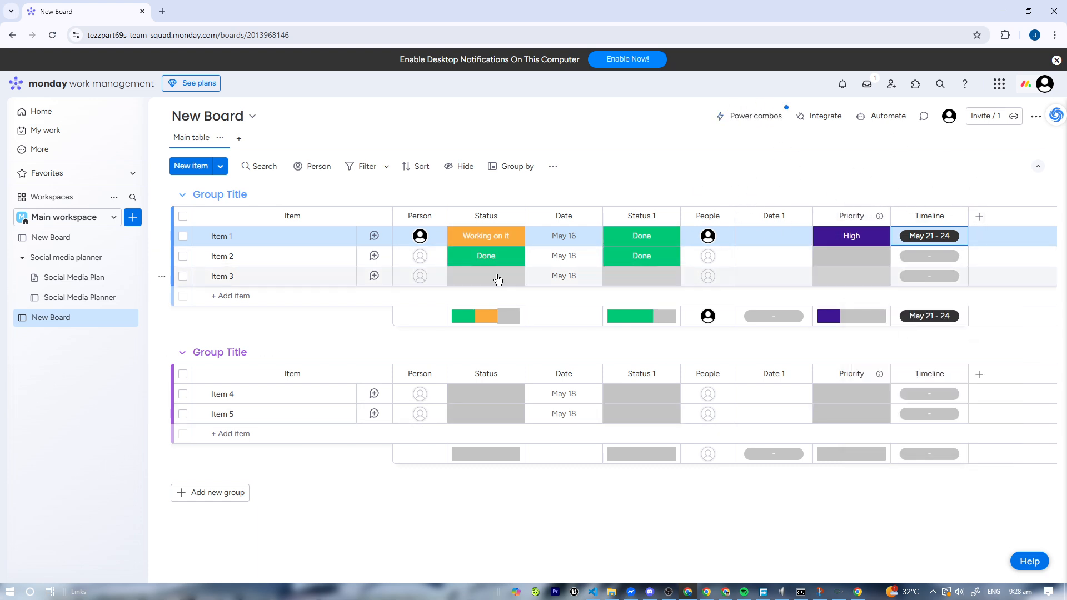
{"action": "left_click", "coordinate": [182, 257]}
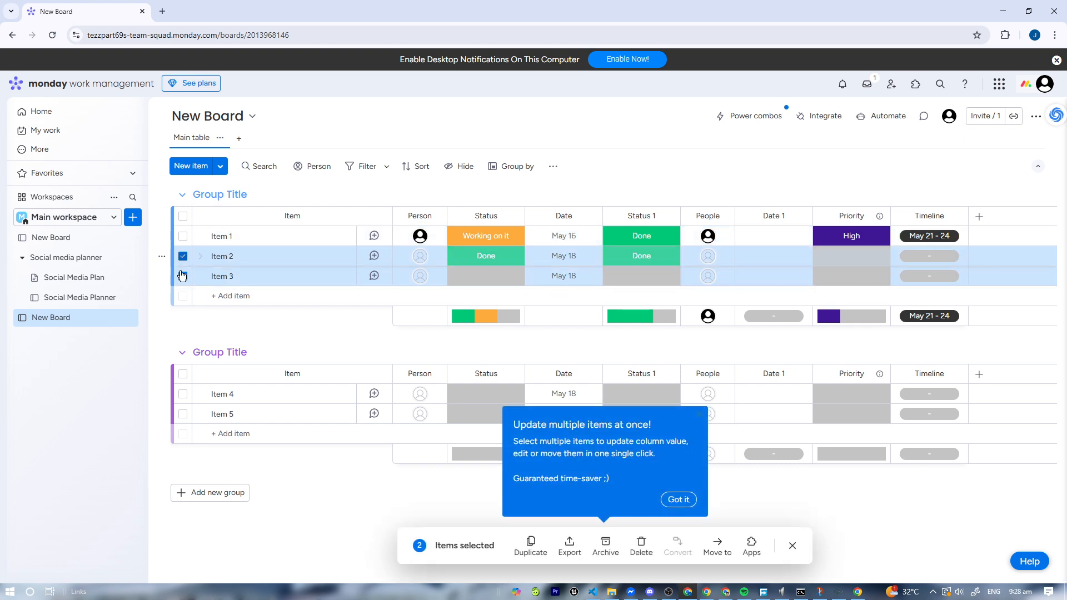
{"action": "left_click", "coordinate": [182, 257]}
{"action": "left_click", "coordinate": [183, 257]}
{"action": "left_click", "coordinate": [184, 277]}
{"action": "left_click", "coordinate": [183, 256]}
{"action": "left_click", "coordinate": [182, 276]}
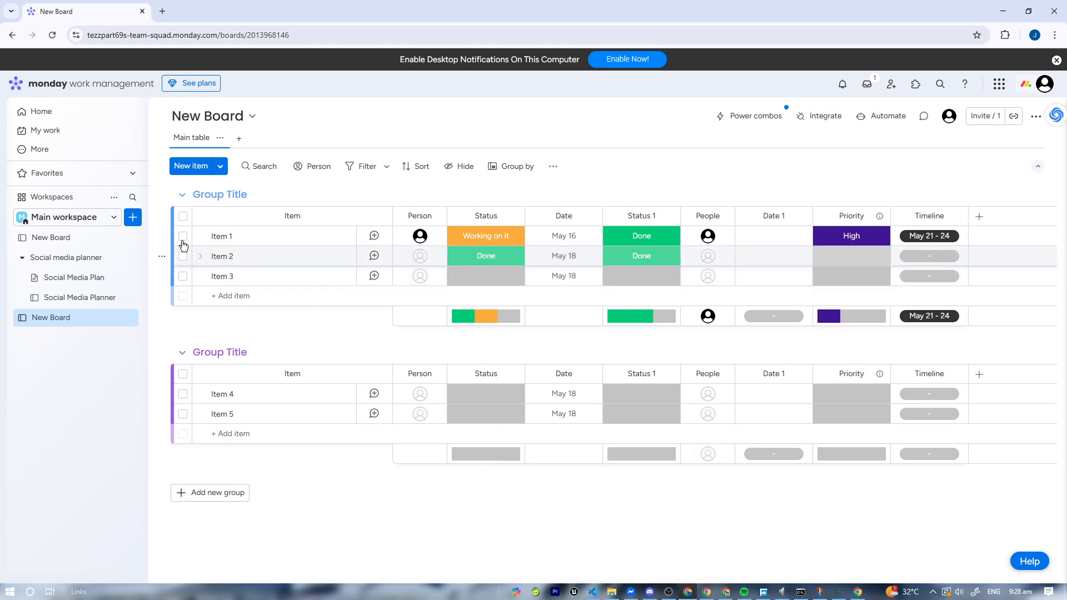
Collapse the second item group and add a new group below it
{"action": "left_click", "coordinate": [183, 354]}
{"action": "left_click", "coordinate": [217, 395]}
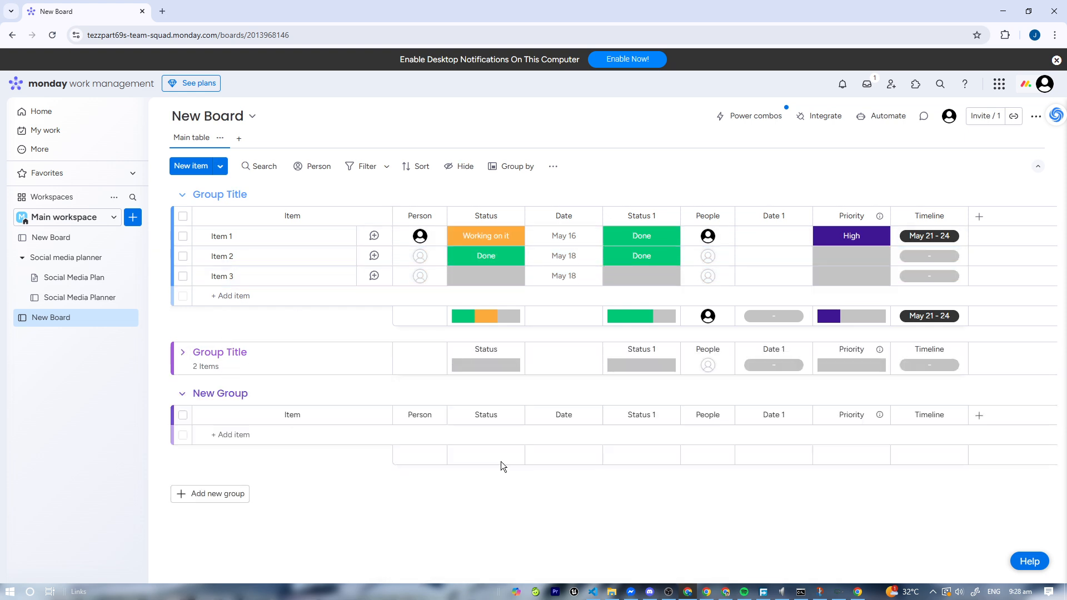
{"action": "left_click", "coordinate": [897, 522]}
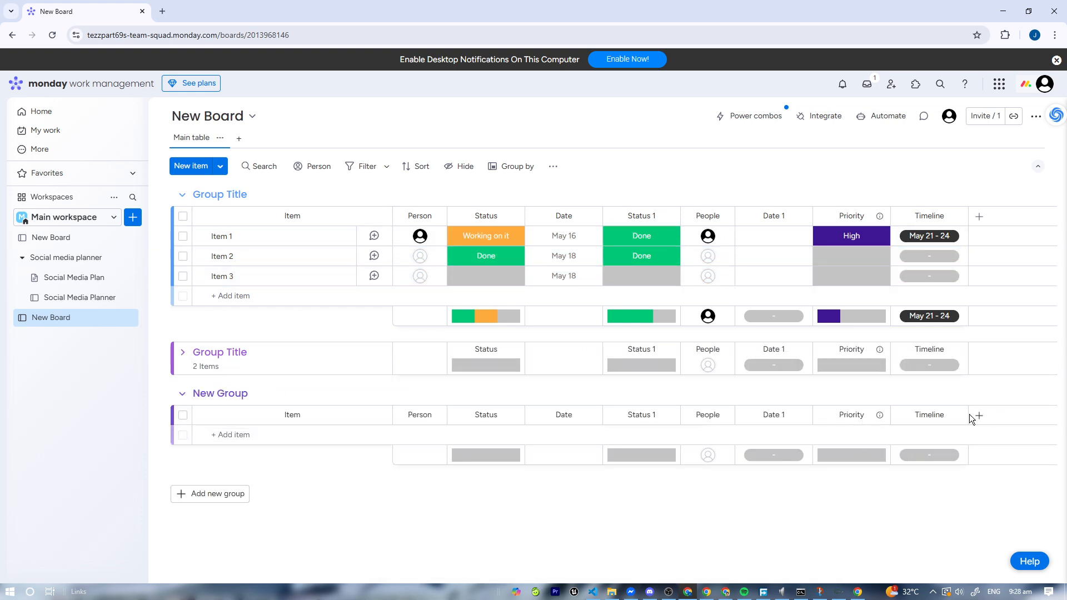
Examine the column types offered in the Column Center categories, from Featured to Marketplace apps, and close it without adding a column
{"action": "left_click", "coordinate": [980, 215]}
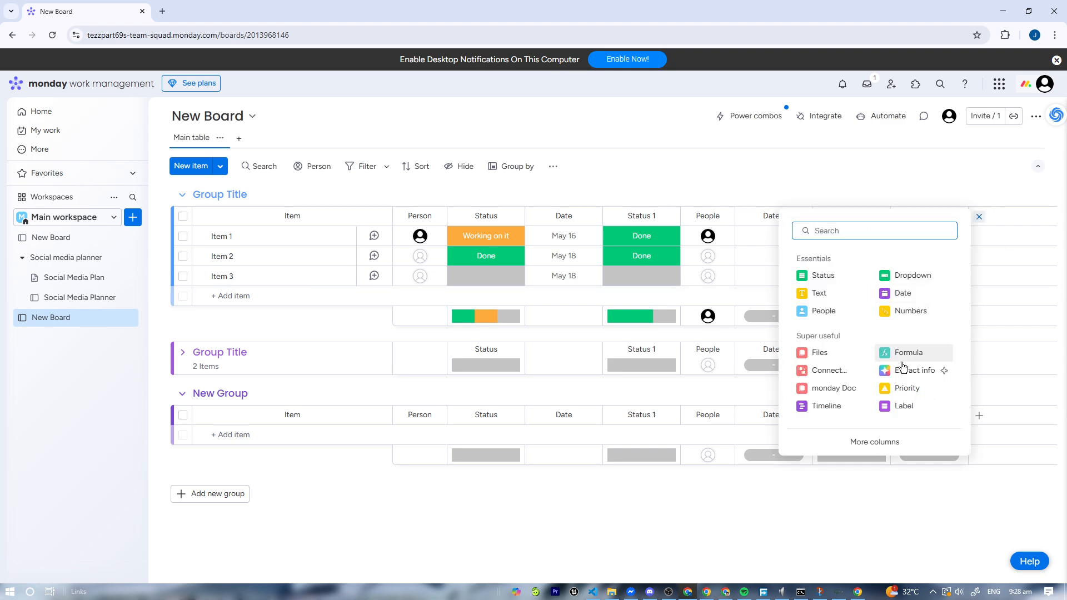
{"action": "left_click", "coordinate": [842, 441]}
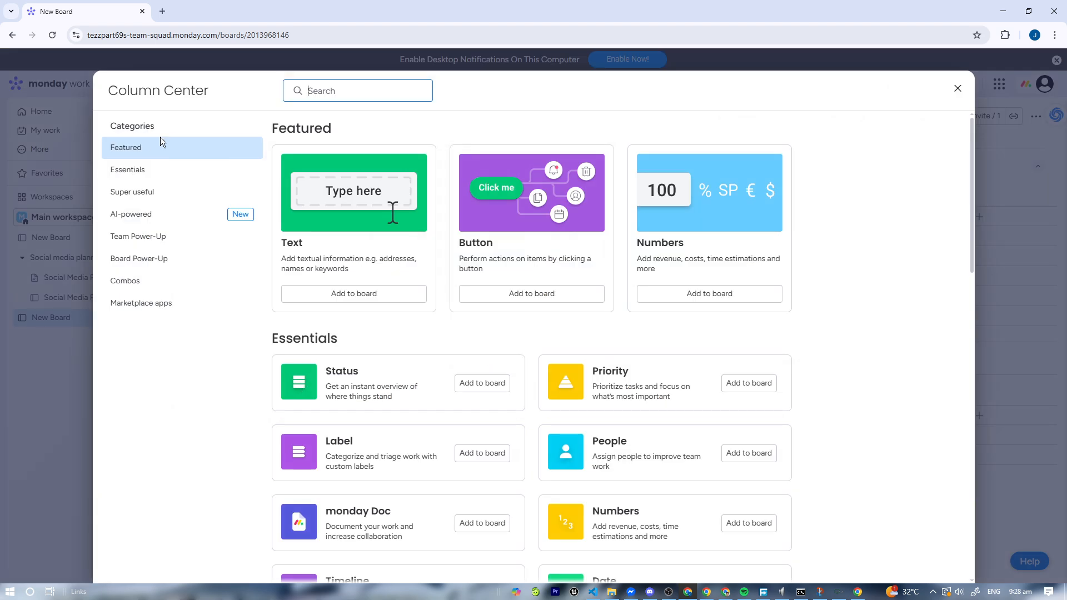
{"action": "scroll", "coordinate": [448, 384], "scroll_direction": "down", "scroll_amount": 20}
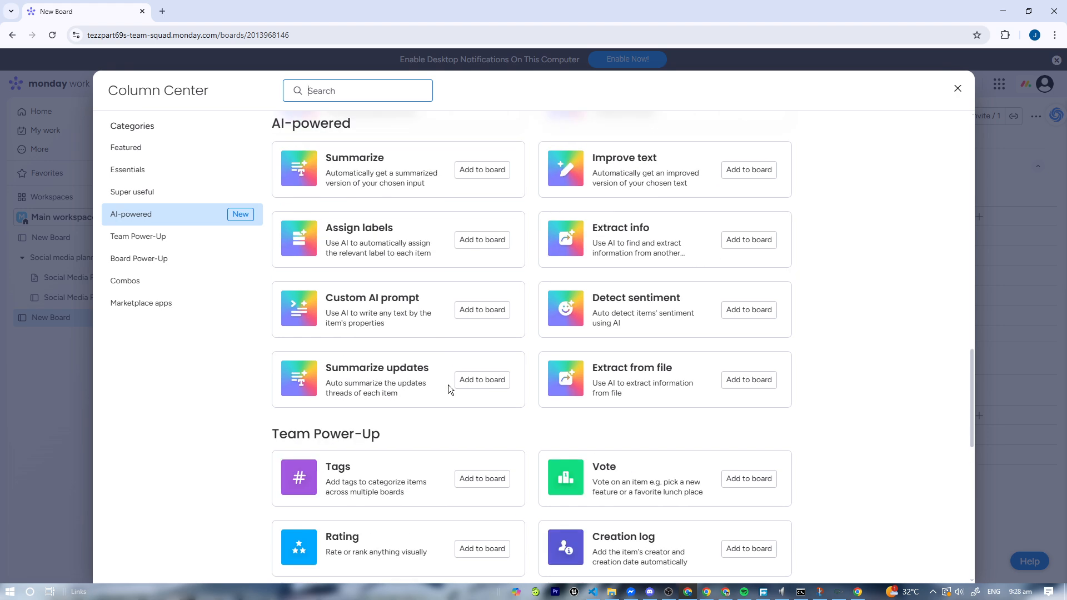
{"action": "scroll", "coordinate": [433, 373], "scroll_direction": "up", "scroll_amount": 3}
{"action": "scroll", "coordinate": [388, 215], "scroll_direction": "down", "scroll_amount": 7}
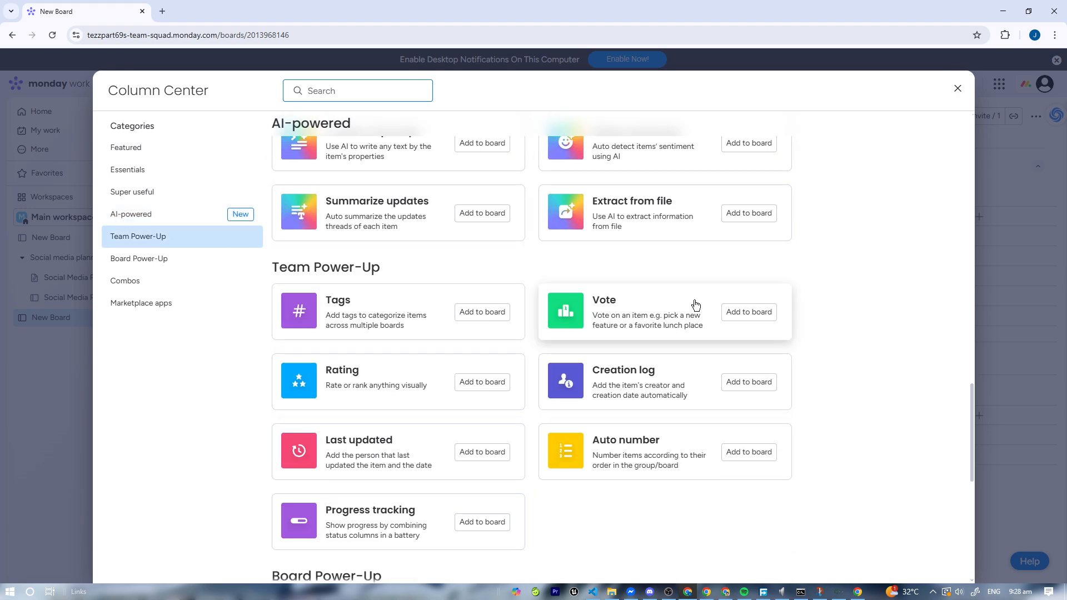
{"action": "scroll", "coordinate": [611, 350], "scroll_direction": "down", "scroll_amount": 3}
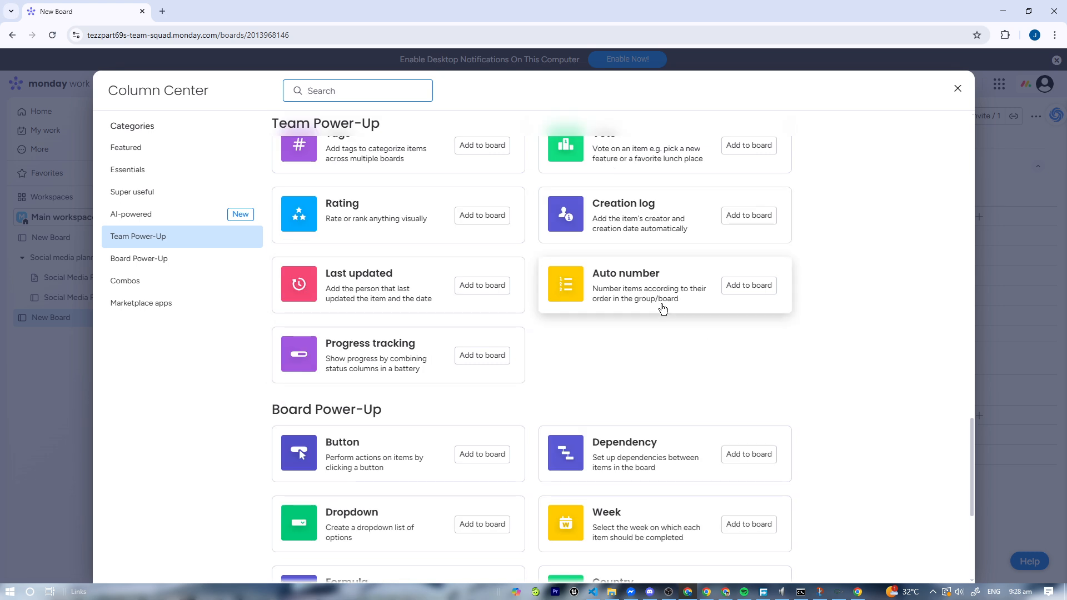
{"action": "scroll", "coordinate": [408, 345], "scroll_direction": "down", "scroll_amount": 3}
{"action": "scroll", "coordinate": [389, 300], "scroll_direction": "down", "scroll_amount": 3}
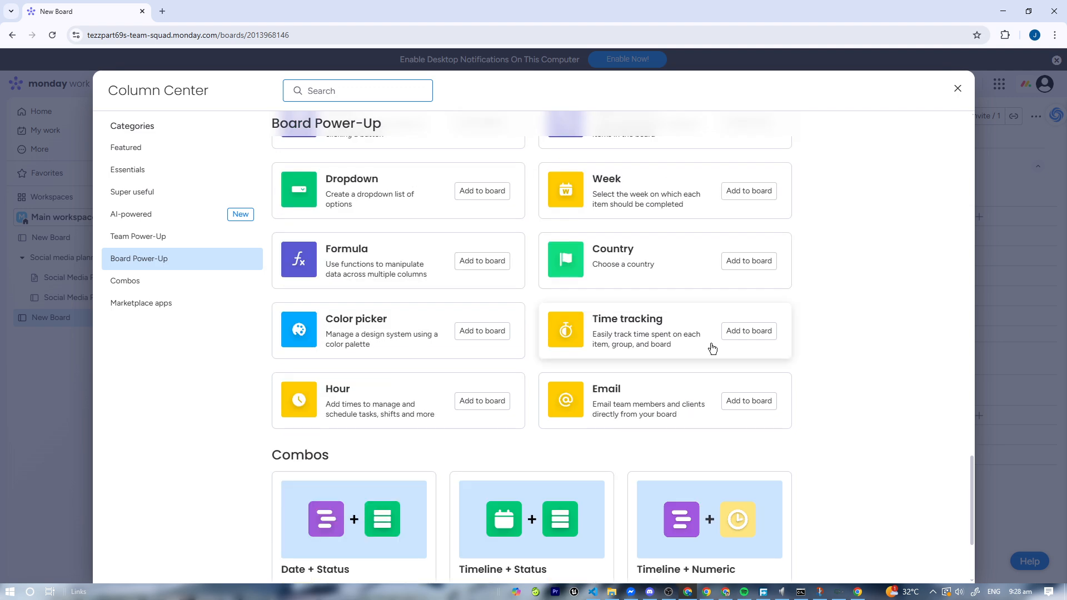
{"action": "scroll", "coordinate": [495, 415], "scroll_direction": "down", "scroll_amount": 4}
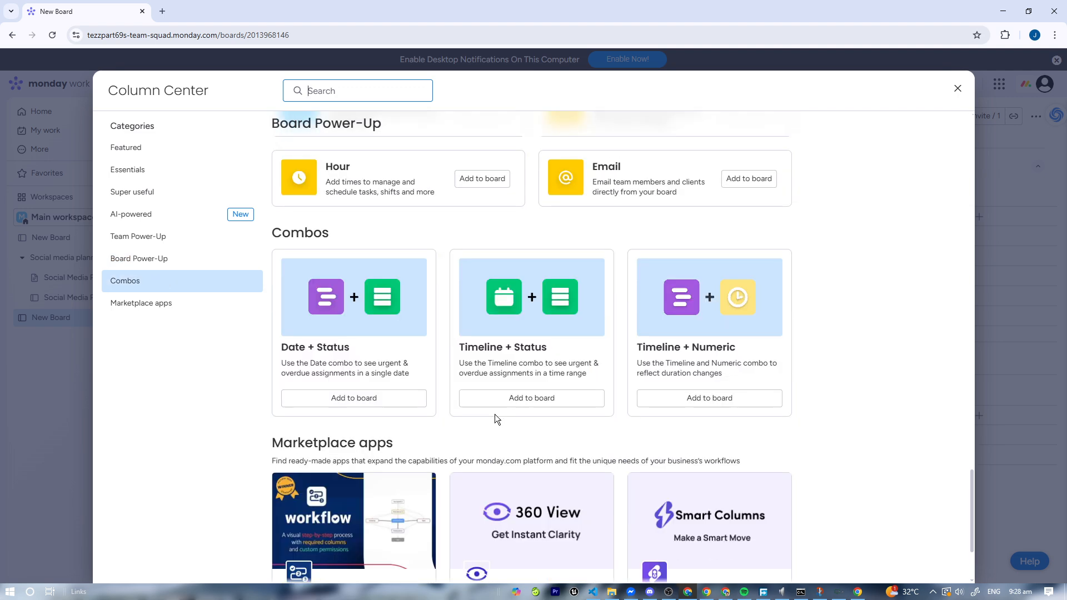
{"action": "scroll", "coordinate": [495, 414], "scroll_direction": "up", "scroll_amount": 3}
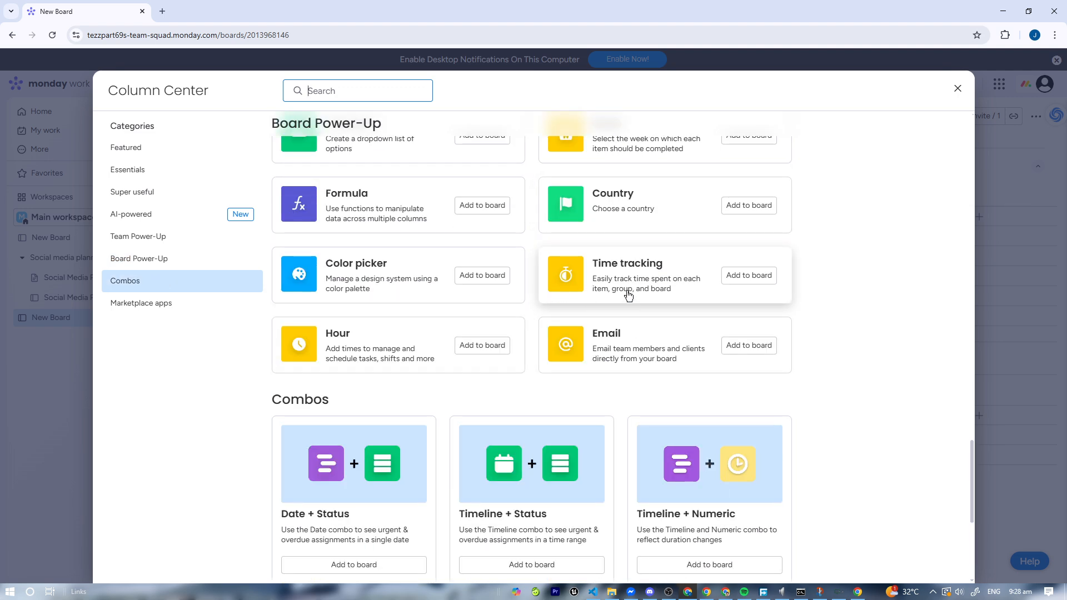
{"action": "scroll", "coordinate": [659, 364], "scroll_direction": "down", "scroll_amount": 4}
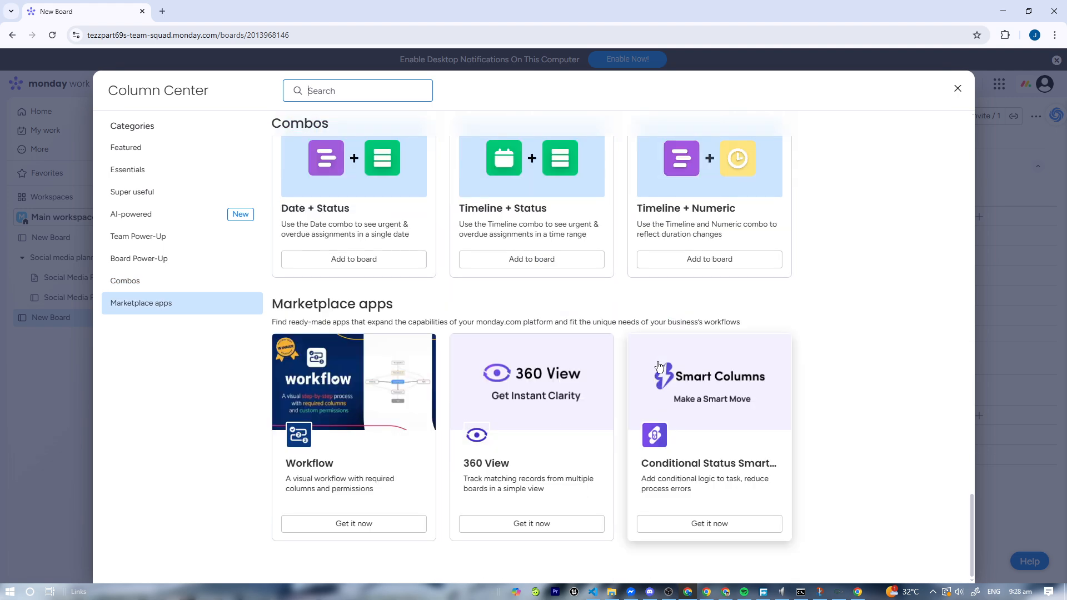
{"action": "left_click", "coordinate": [183, 215]}
{"action": "left_click", "coordinate": [183, 150]}
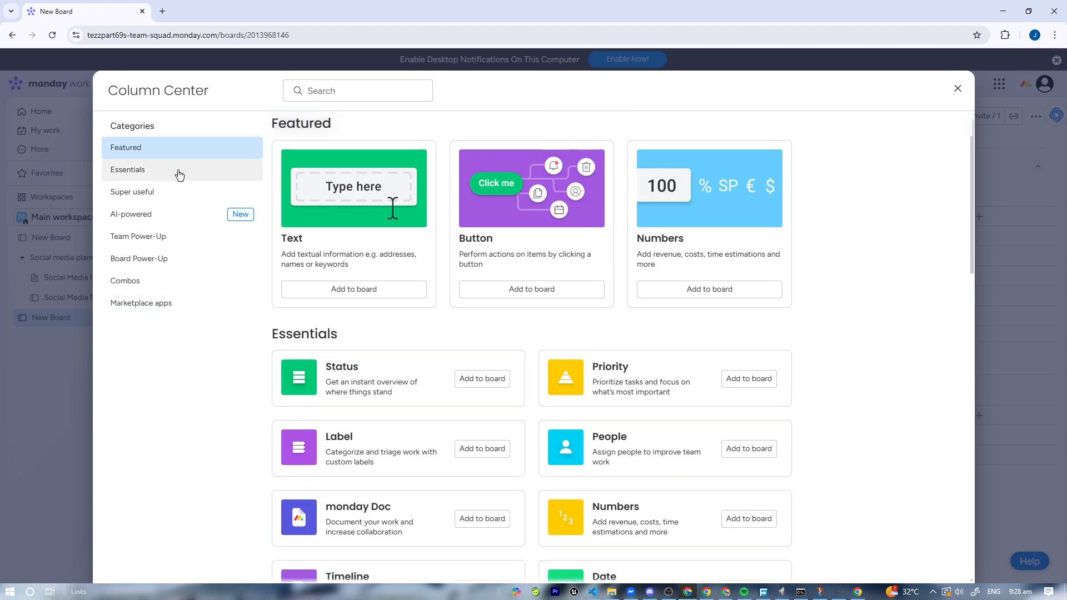
{"action": "left_click", "coordinate": [181, 170]}
{"action": "left_click", "coordinate": [183, 148]}
{"action": "left_click", "coordinate": [179, 171]}
{"action": "left_click", "coordinate": [69, 423]}
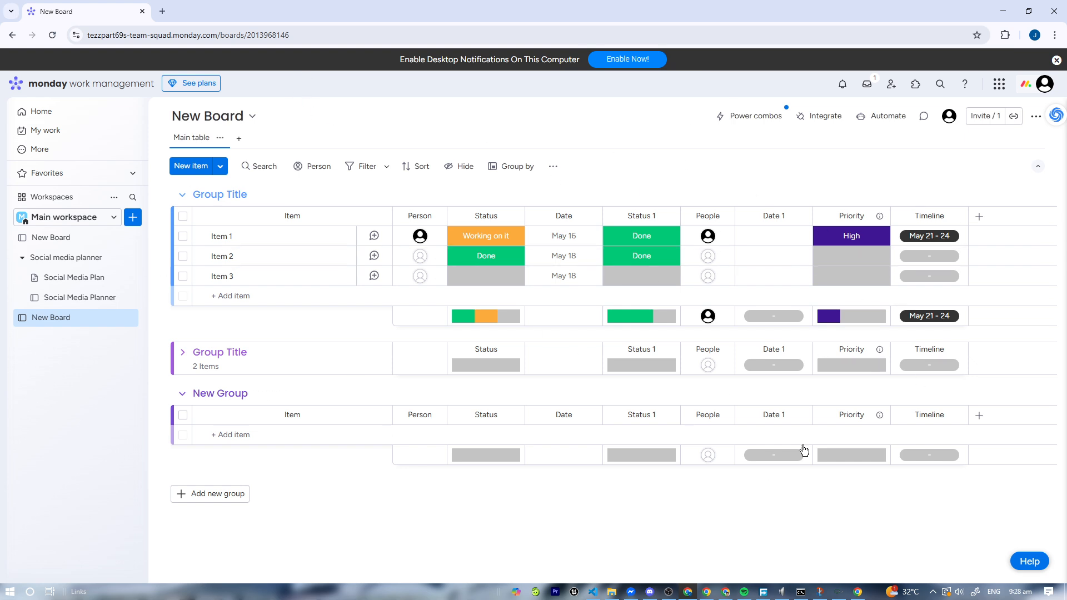
Add a Gantt view to the board
{"action": "left_click", "coordinate": [240, 138]}
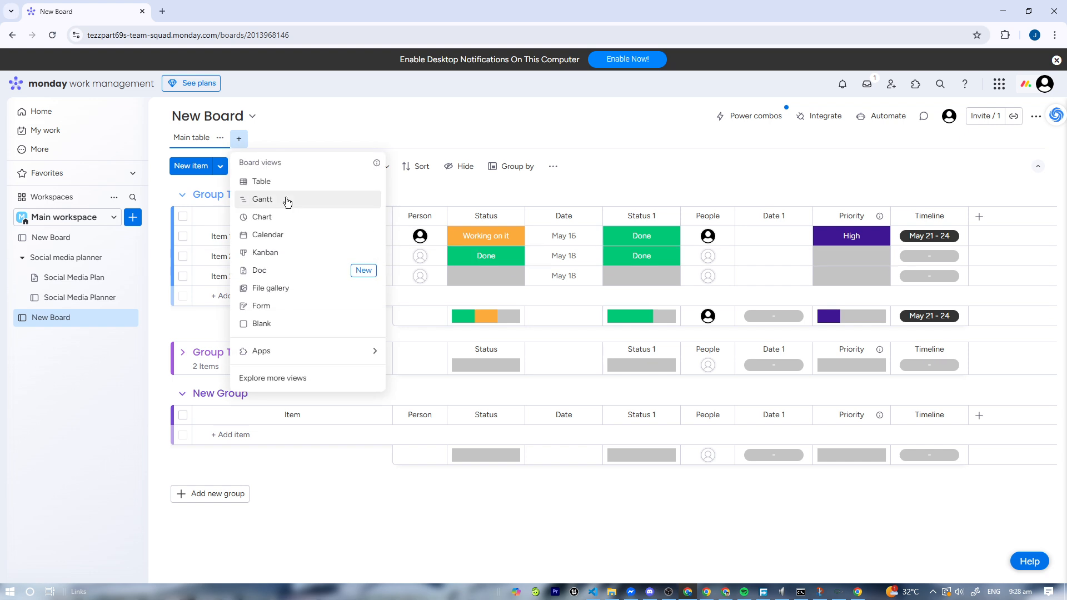
{"action": "left_click", "coordinate": [670, 279]}
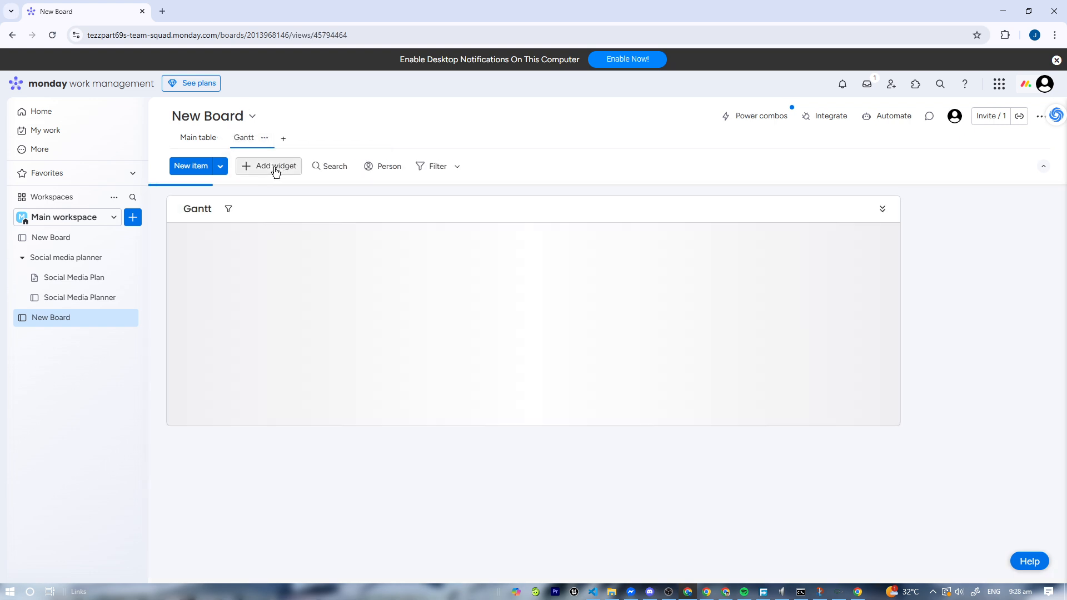
Examine the Gantt chart's dates around Item 1 and the widgets that can be added to the view, without adding one
{"action": "left_click", "coordinate": [183, 137]}
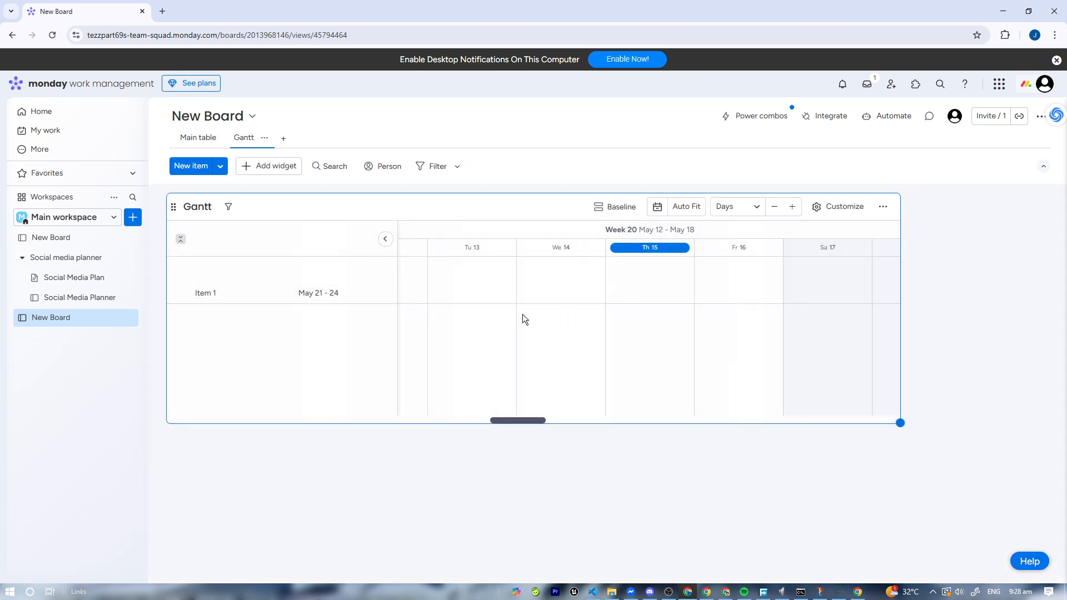
{"action": "left_click_drag", "start_coordinate": [646, 373], "coordinate": [356, 408]}
{"action": "left_click_drag", "start_coordinate": [500, 389], "coordinate": [832, 379]}
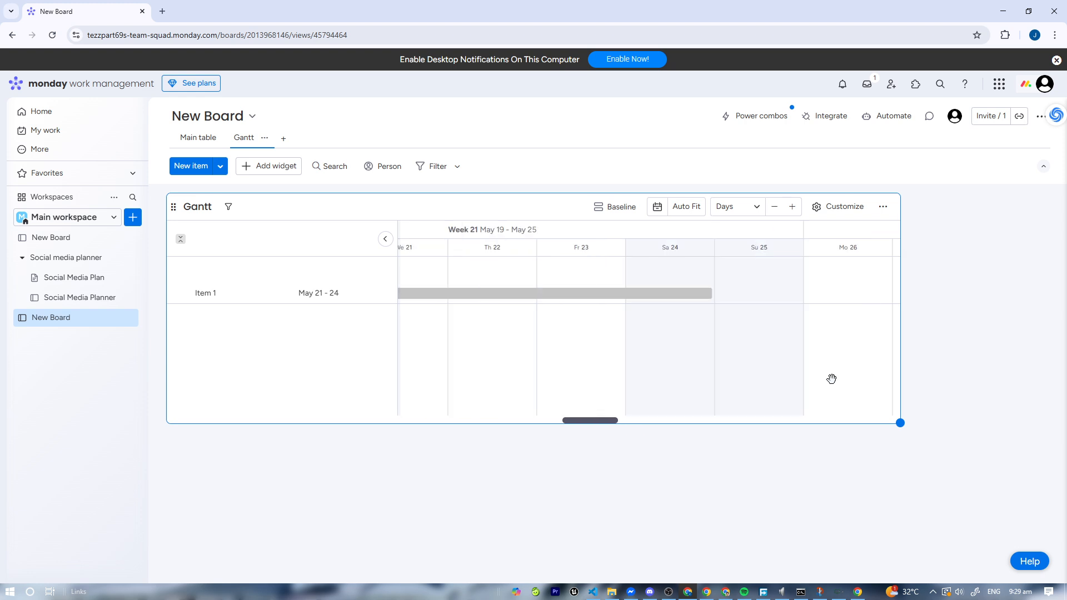
{"action": "left_click", "coordinate": [273, 167]}
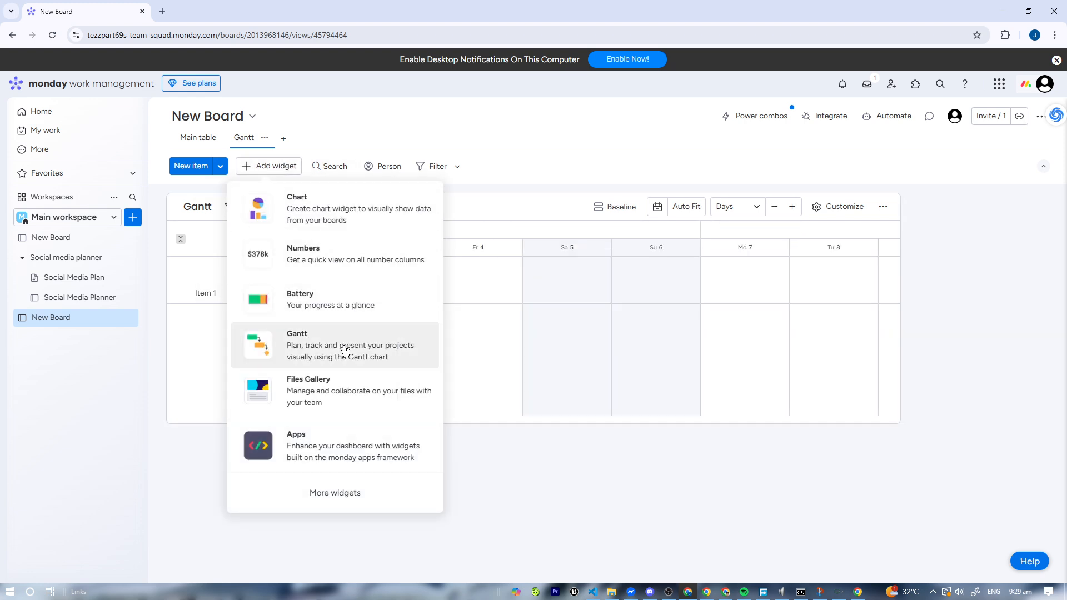
{"action": "left_click", "coordinate": [612, 543]}
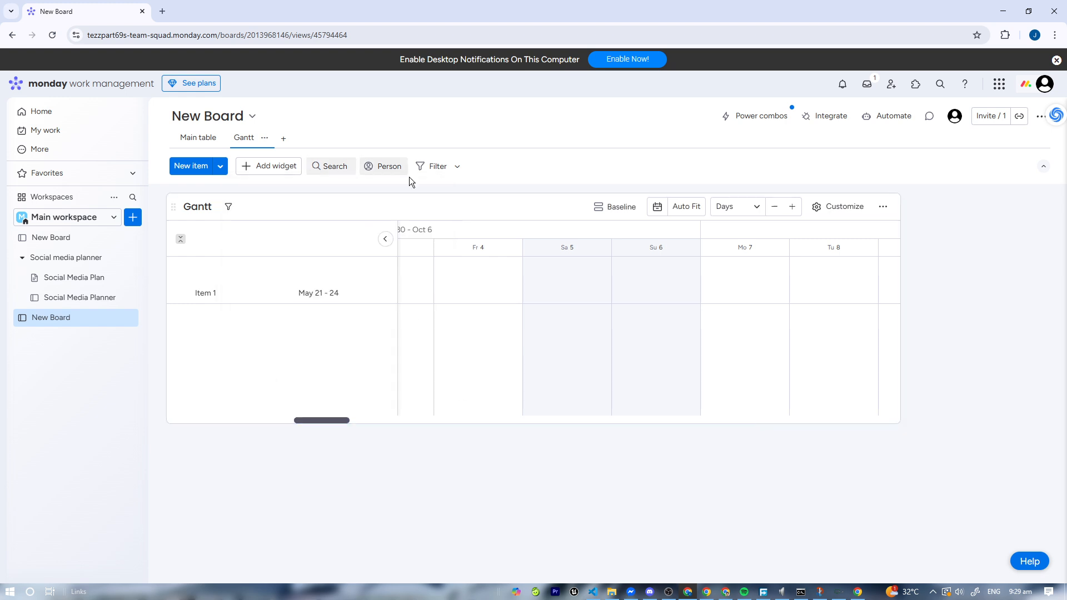
Add a Chart view and a Kanban view to the board, and refresh the Kanban view so it loads
{"action": "left_click", "coordinate": [283, 139]}
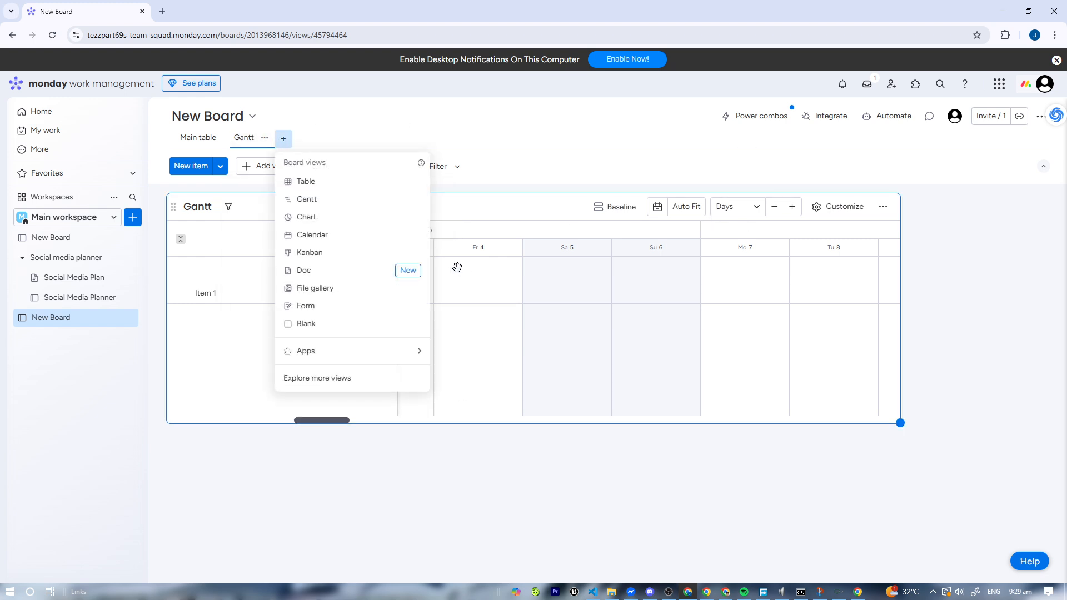
{"action": "left_click", "coordinate": [374, 228]}
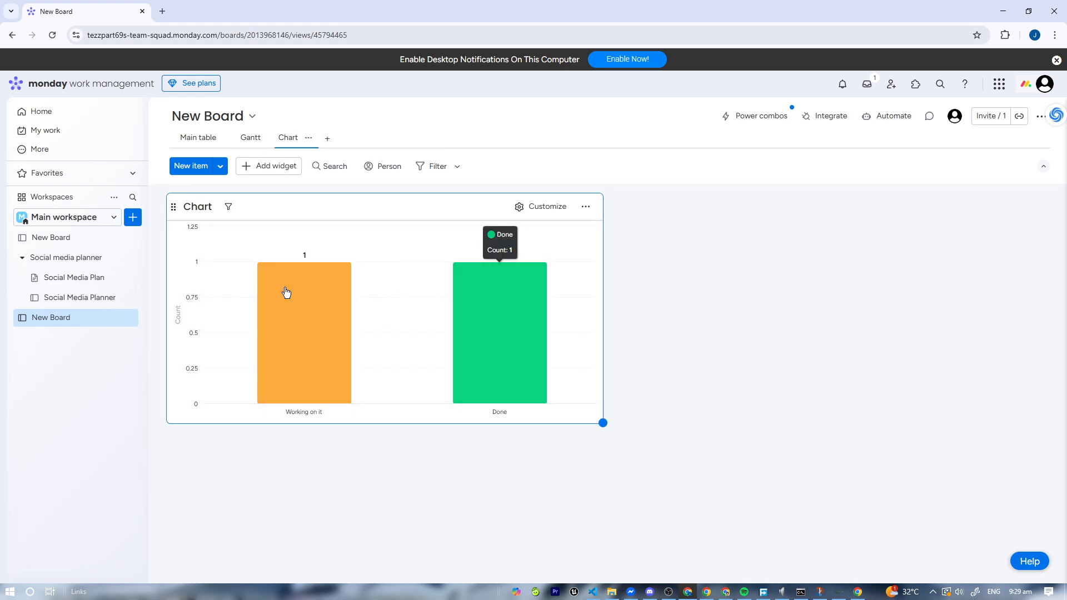
{"action": "left_click", "coordinate": [327, 139]}
{"action": "left_click", "coordinate": [394, 253]}
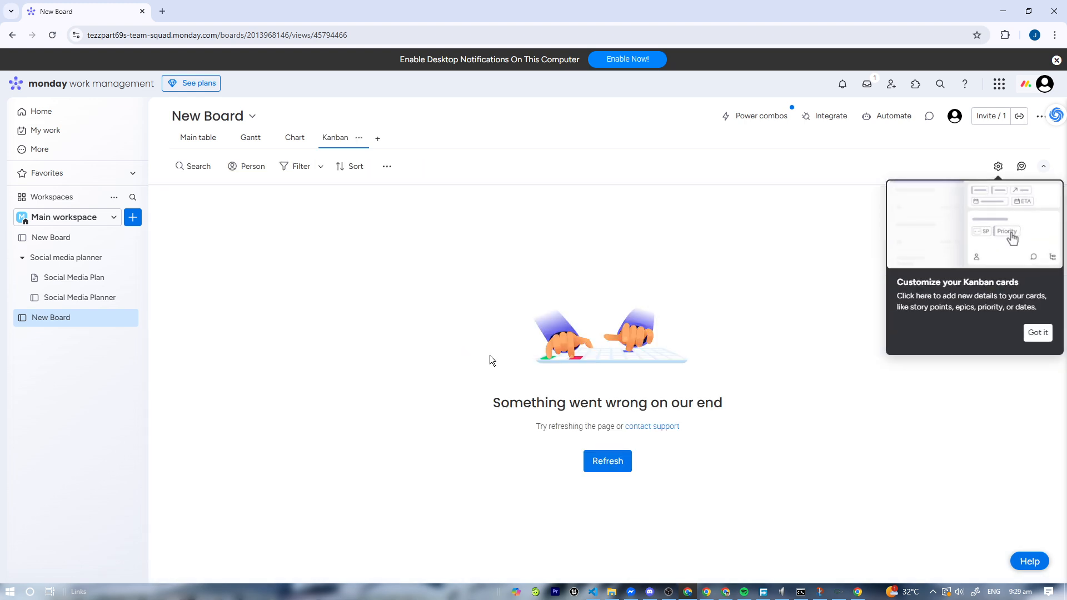
{"action": "left_click", "coordinate": [613, 467]}
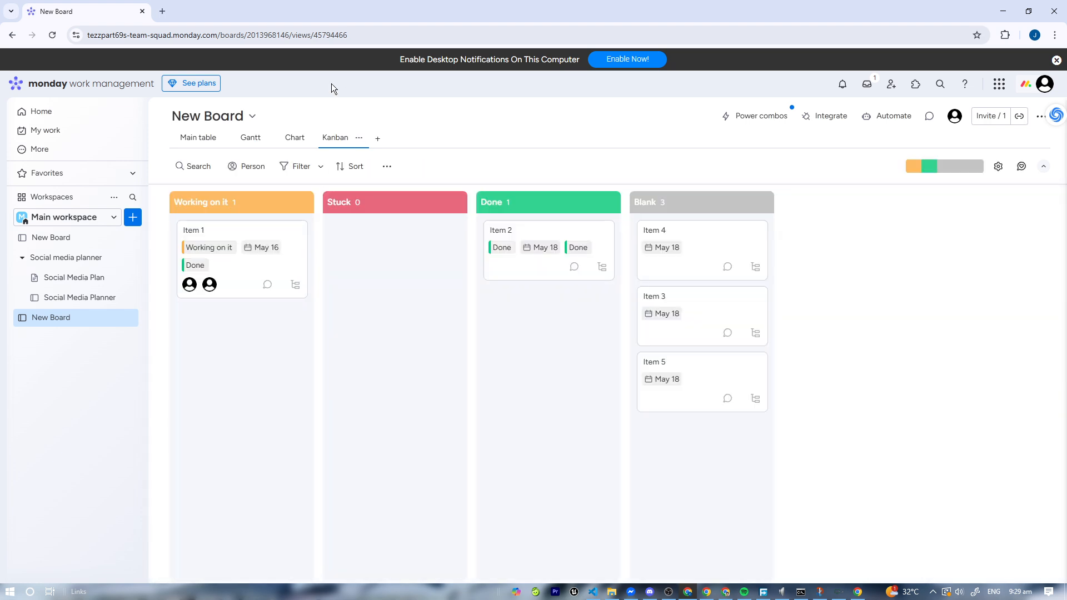
Move Item 2 to the Blank column and Item 4 to the Done column in the Kanban view
{"action": "left_click_drag", "start_coordinate": [226, 231], "coordinate": [662, 234]}
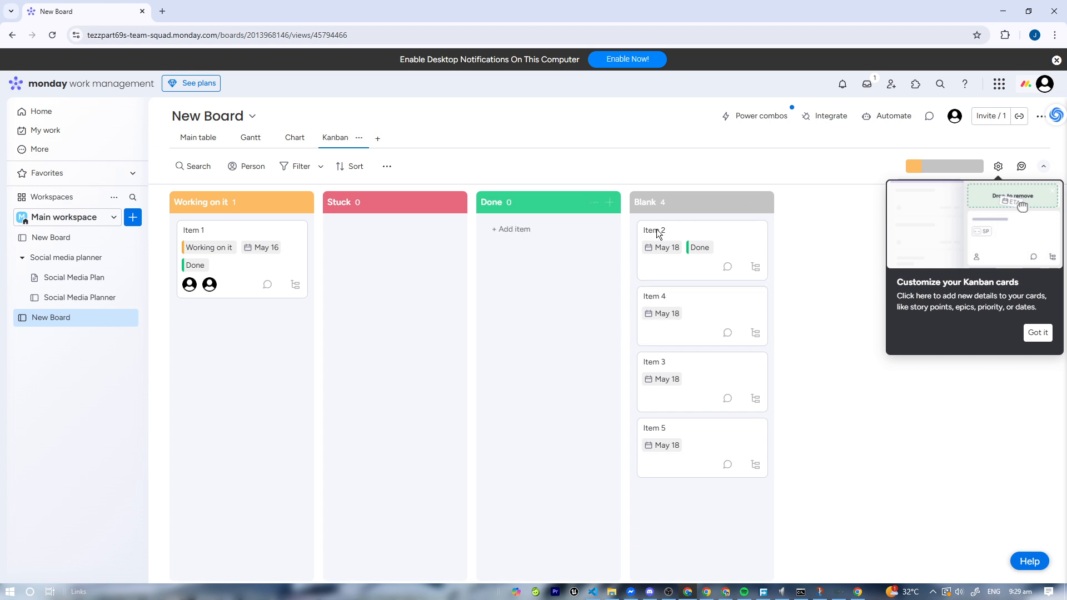
{"action": "left_click_drag", "start_coordinate": [693, 303], "coordinate": [550, 244]}
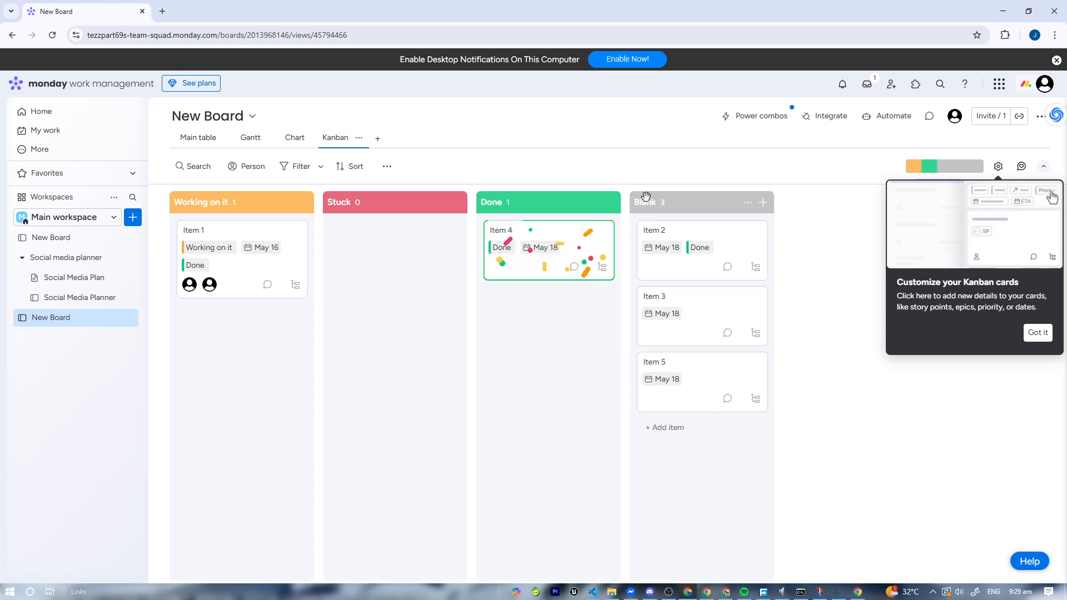
{"action": "left_click", "coordinate": [747, 203]}
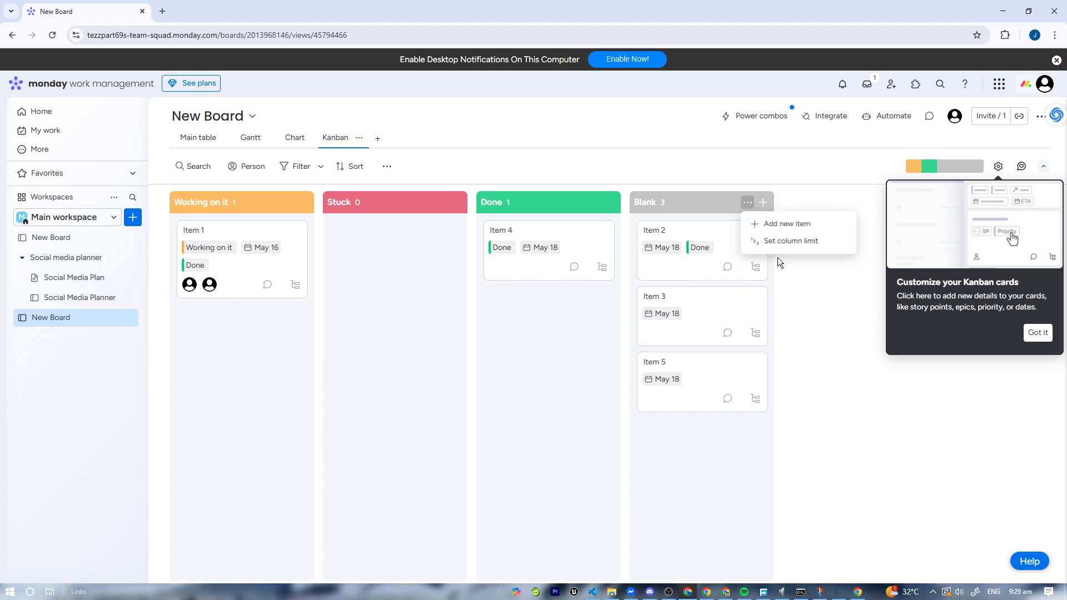
{"action": "left_click", "coordinate": [651, 204]}
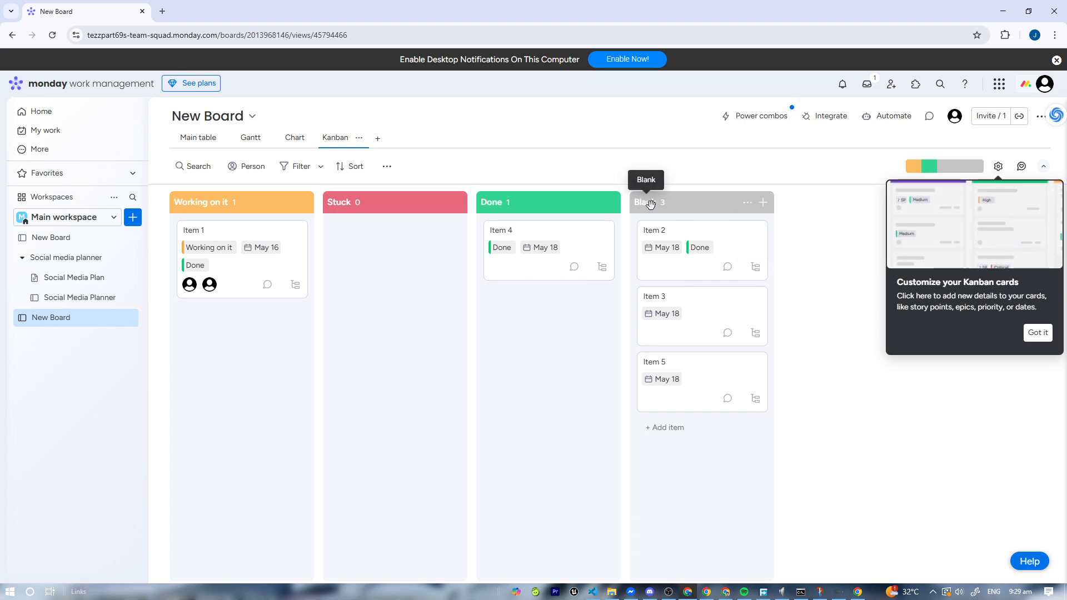
{"action": "right_click", "coordinate": [650, 204]}
{"action": "key", "text": "Escape"}
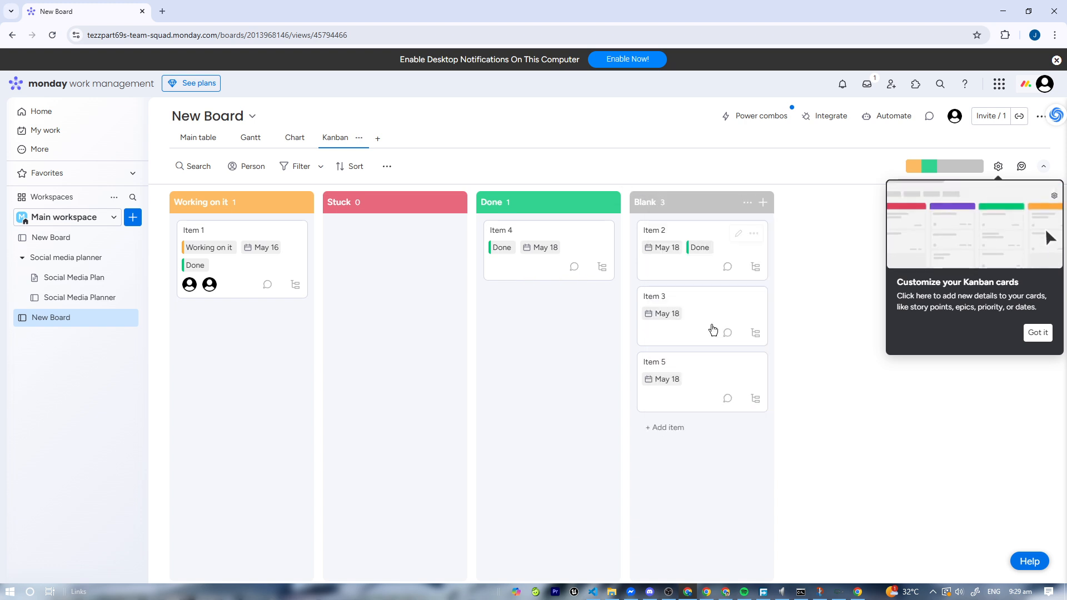
Check the items in the main table, return to the Kanban view and look through the available board views and recommended apps
{"action": "left_click", "coordinate": [201, 139]}
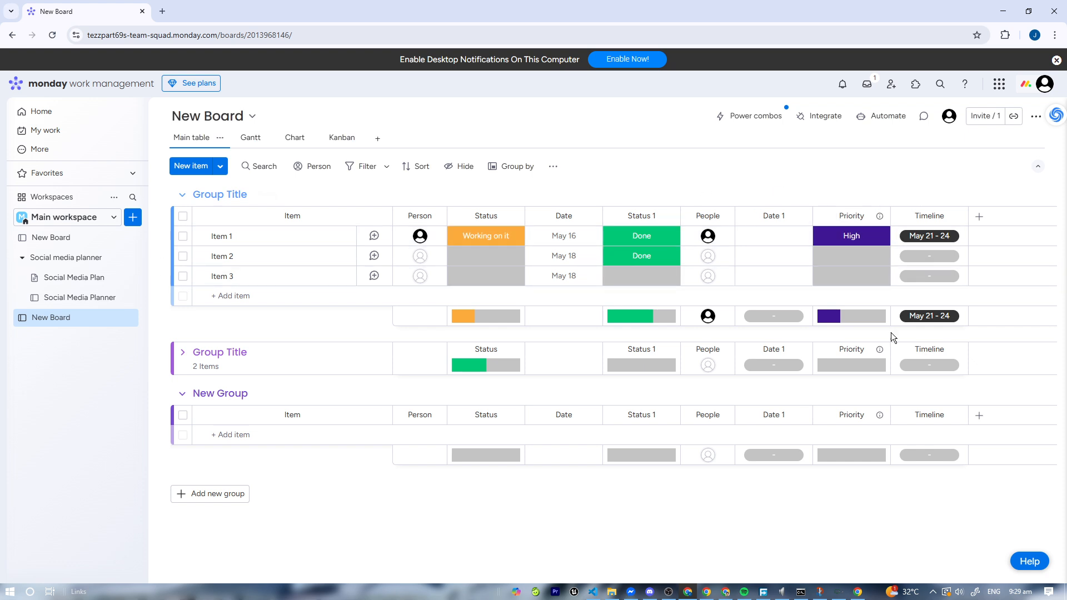
{"action": "left_click", "coordinate": [356, 137]}
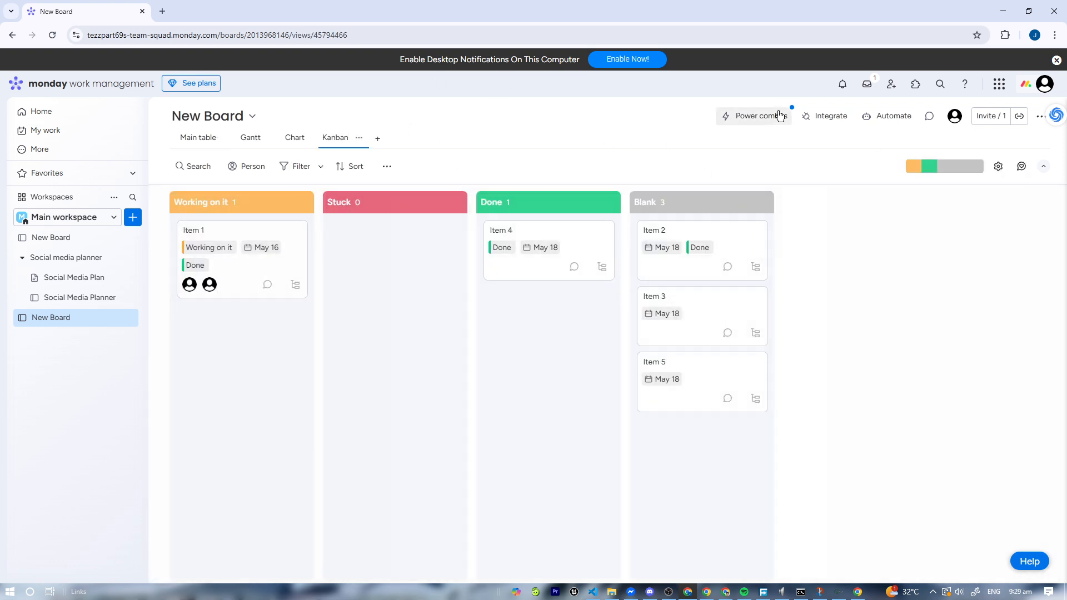
{"action": "left_click", "coordinate": [378, 138]}
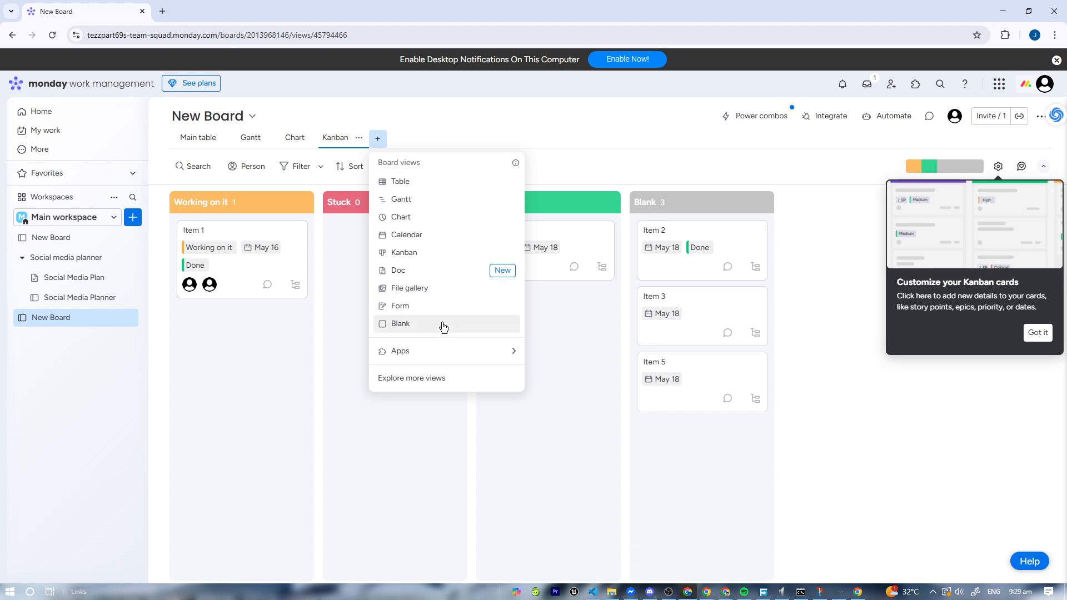
{"action": "mouse_move", "coordinate": [492, 354]}
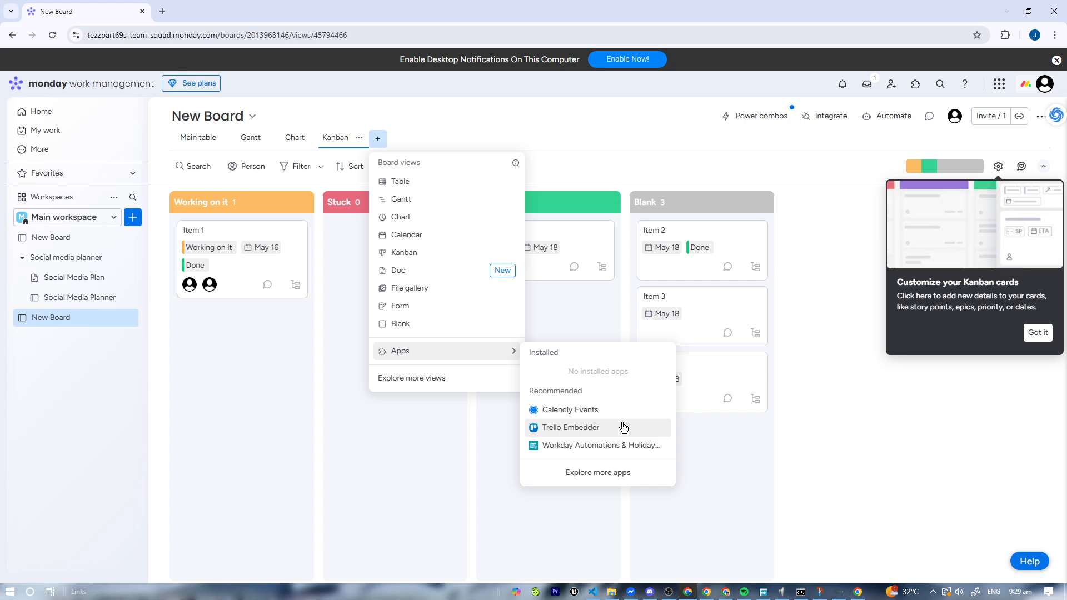
{"action": "mouse_move", "coordinate": [615, 429]}
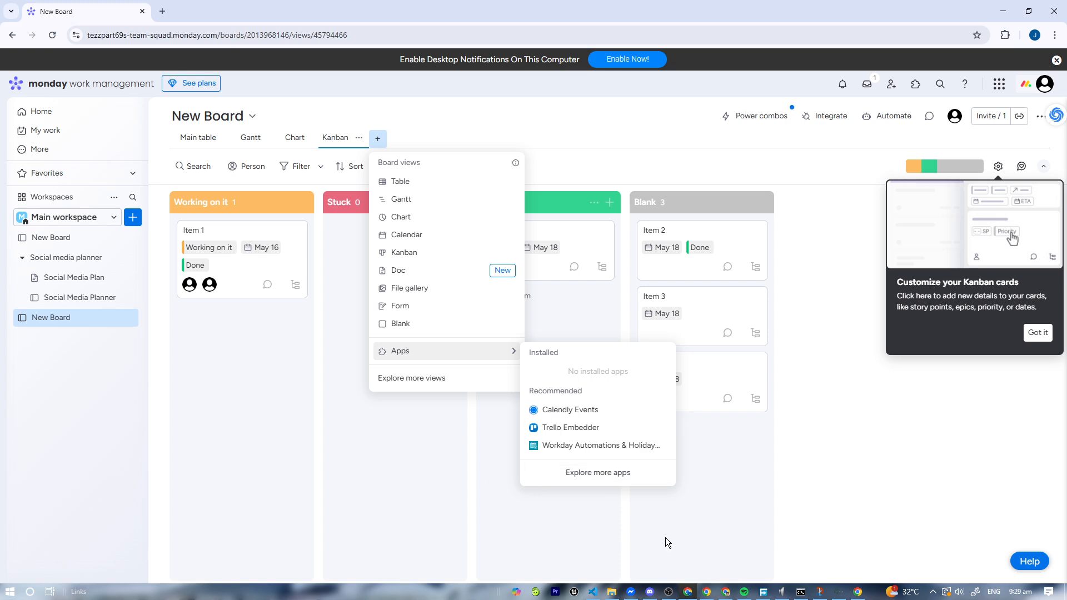
{"action": "left_click", "coordinate": [973, 575]}
Dismiss the Kanban card tip and add the Plan project timelines power combo with Timeline as its timeline column
{"action": "left_click", "coordinate": [757, 115]}
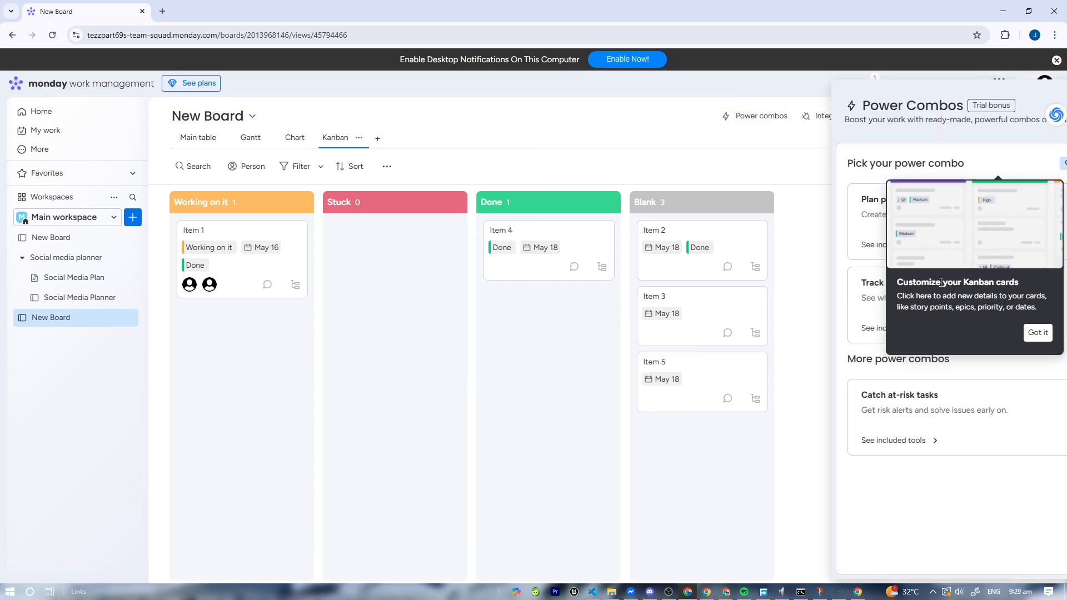
{"action": "left_click", "coordinate": [1037, 332]}
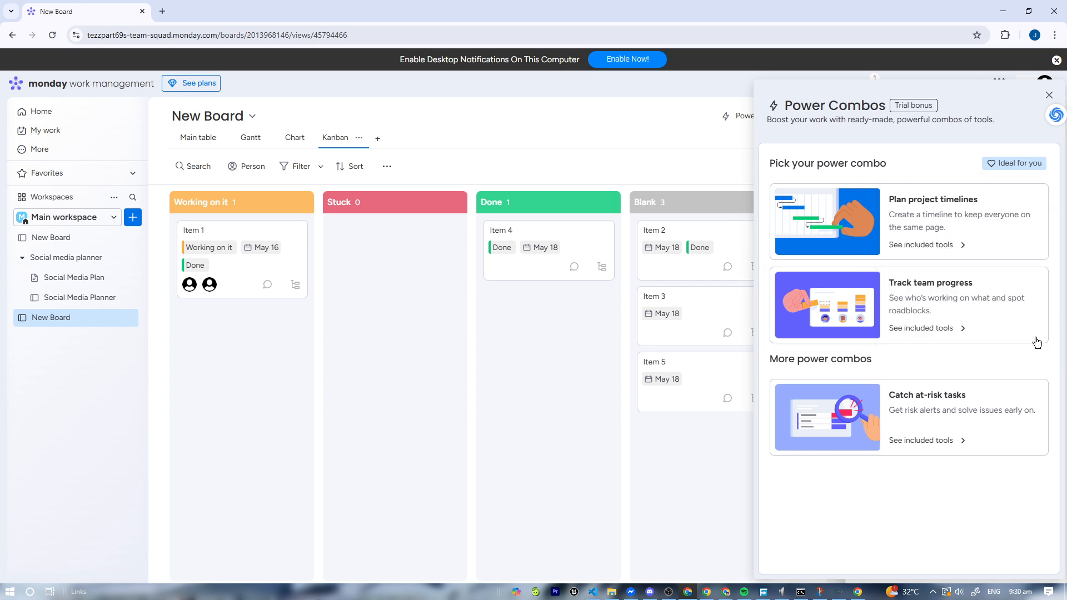
{"action": "left_click", "coordinate": [736, 119]}
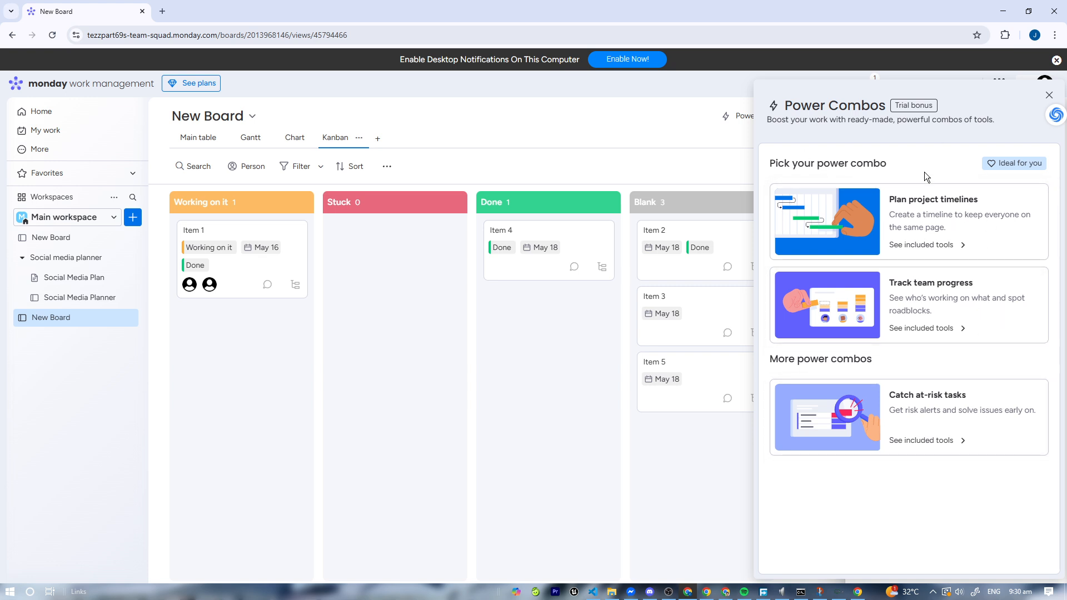
{"action": "left_click", "coordinate": [922, 206]}
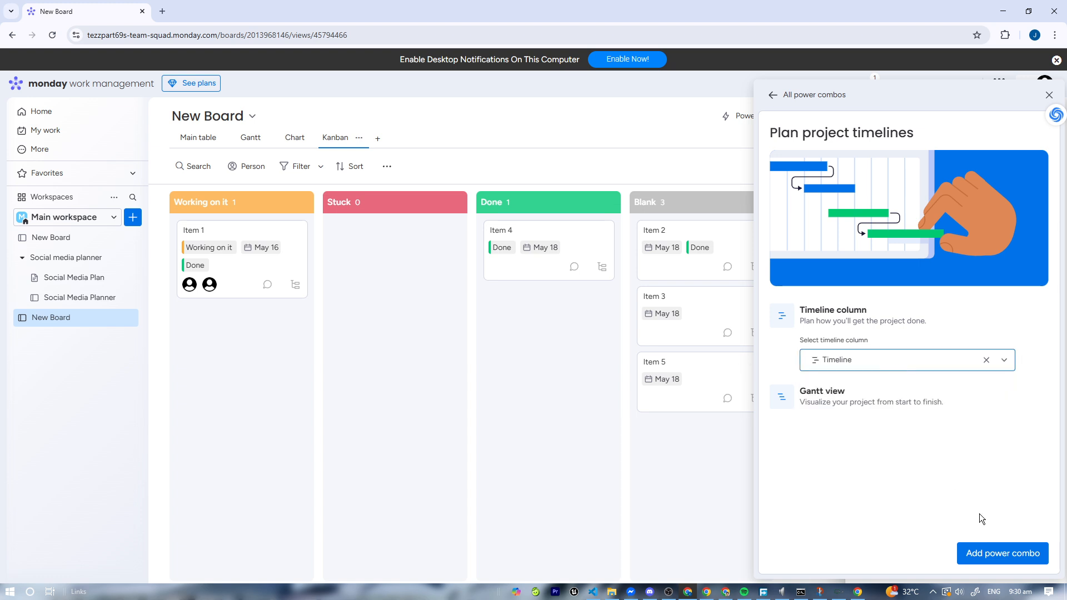
{"action": "left_click", "coordinate": [1003, 554]}
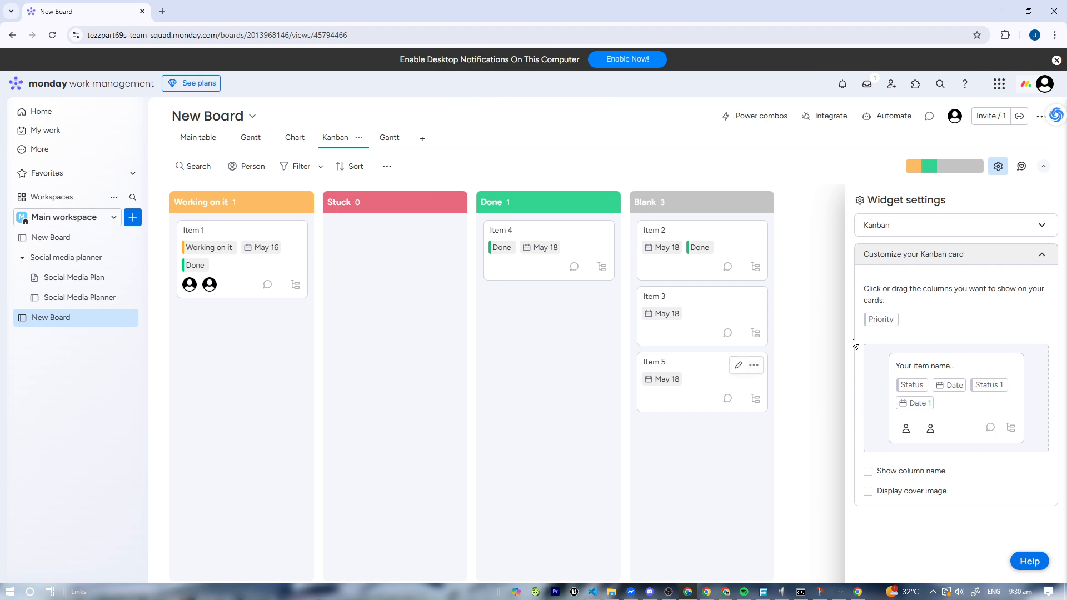
Browse the basic and recommended automation templates for the board and close them without using one
{"action": "left_click", "coordinate": [887, 116]}
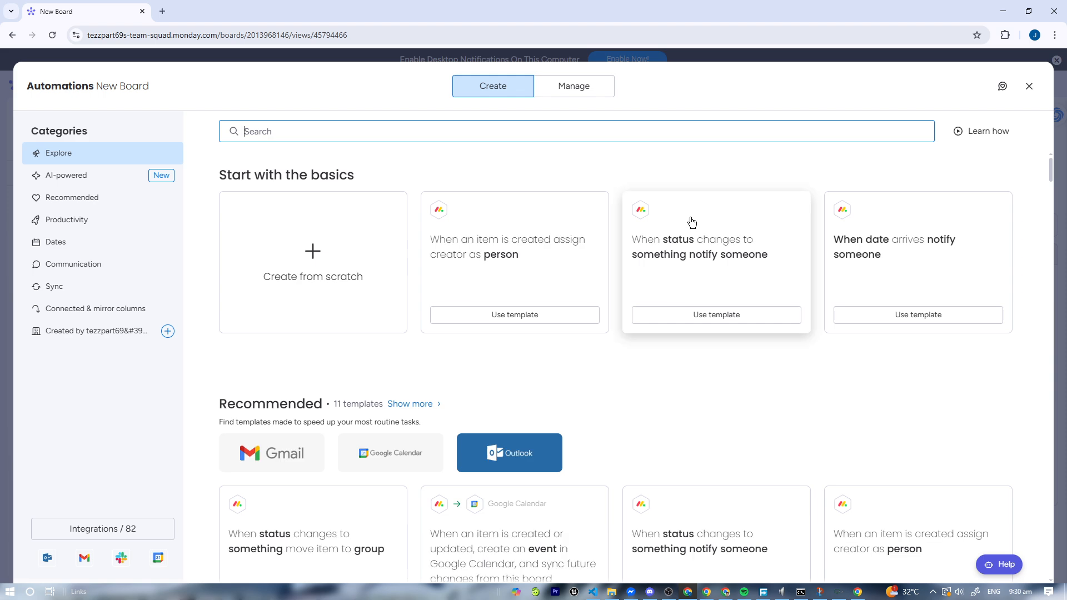
{"action": "scroll", "coordinate": [454, 339], "scroll_direction": "down", "scroll_amount": 5}
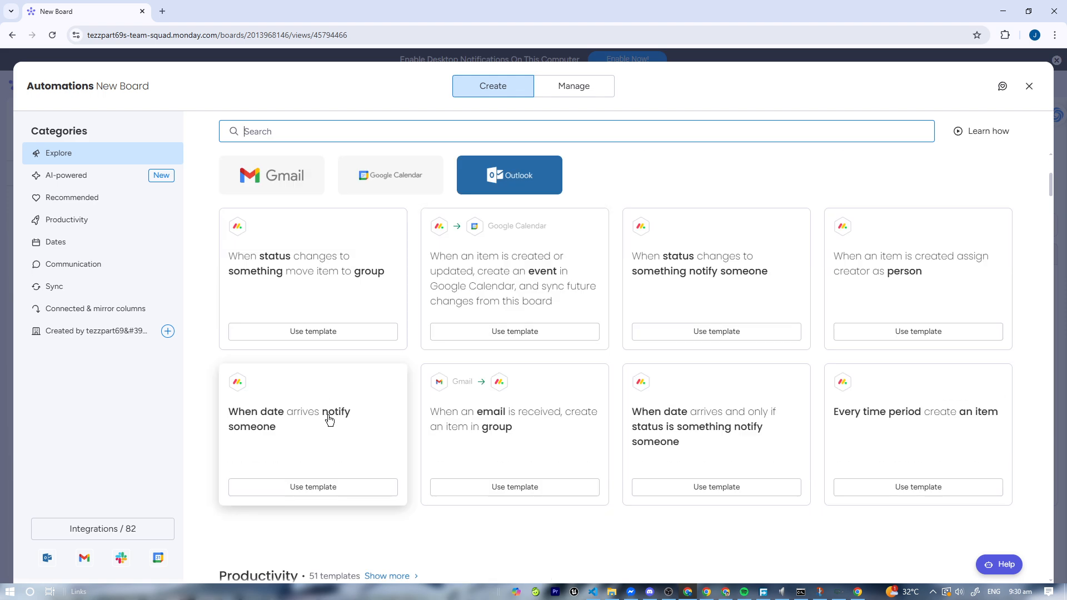
{"action": "scroll", "coordinate": [397, 443], "scroll_direction": "up", "scroll_amount": 1}
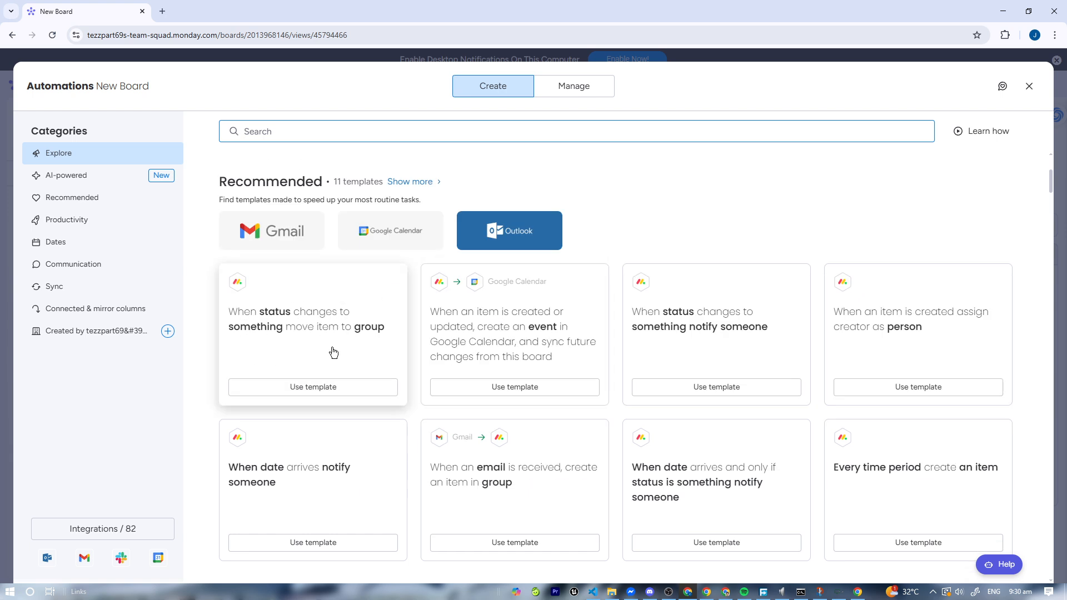
{"action": "left_click", "coordinate": [1029, 85]}
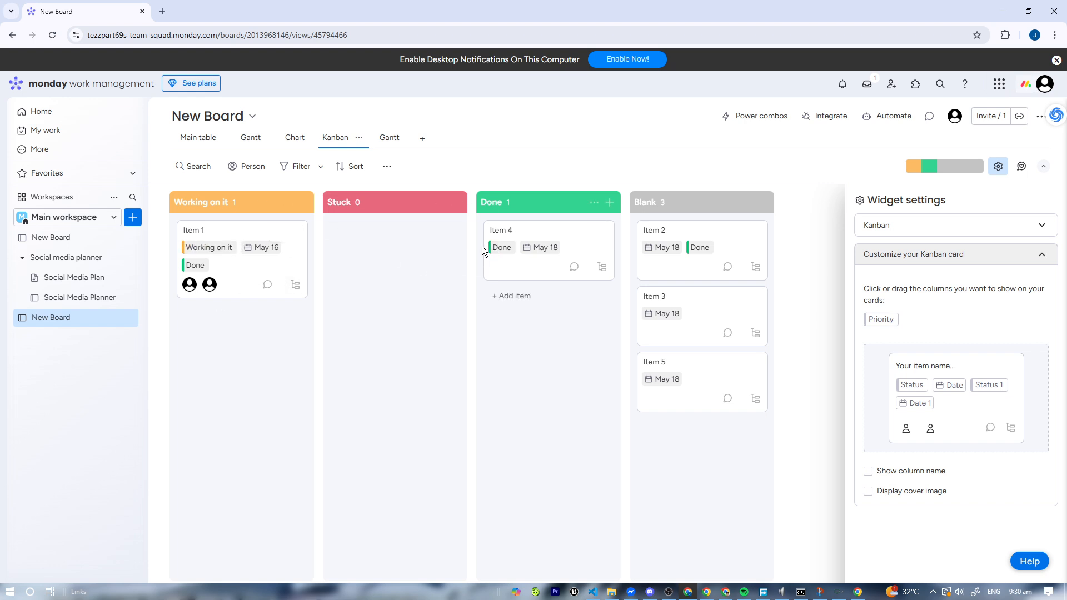
View Item 1's details from its Kanban card and close them without changing any field
{"action": "left_click_drag", "start_coordinate": [520, 237], "coordinate": [389, 261]}
{"action": "left_click", "coordinate": [238, 265]}
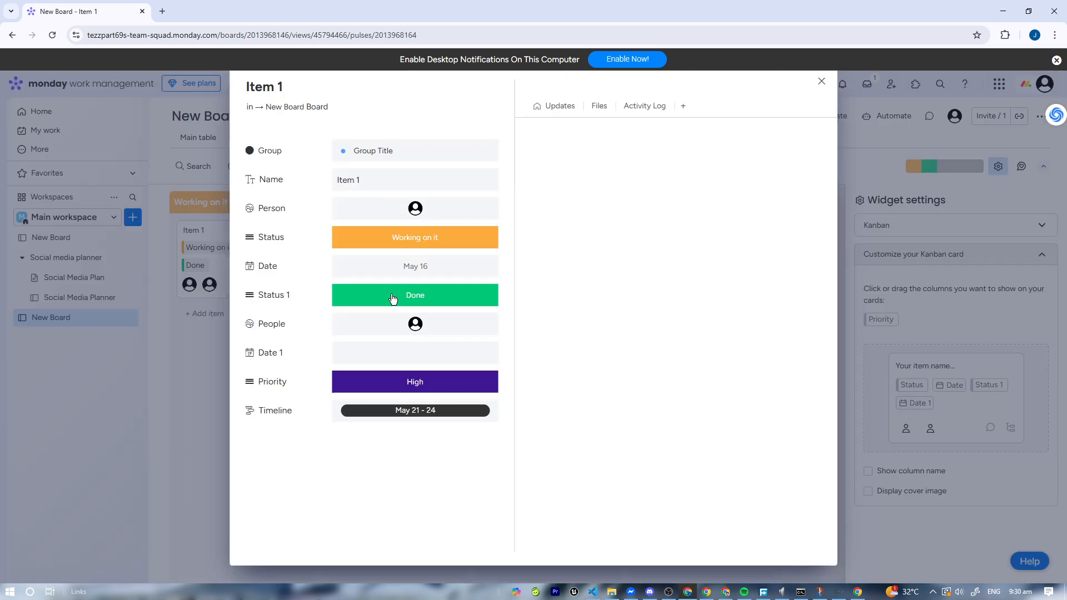
{"action": "left_click", "coordinate": [202, 362]}
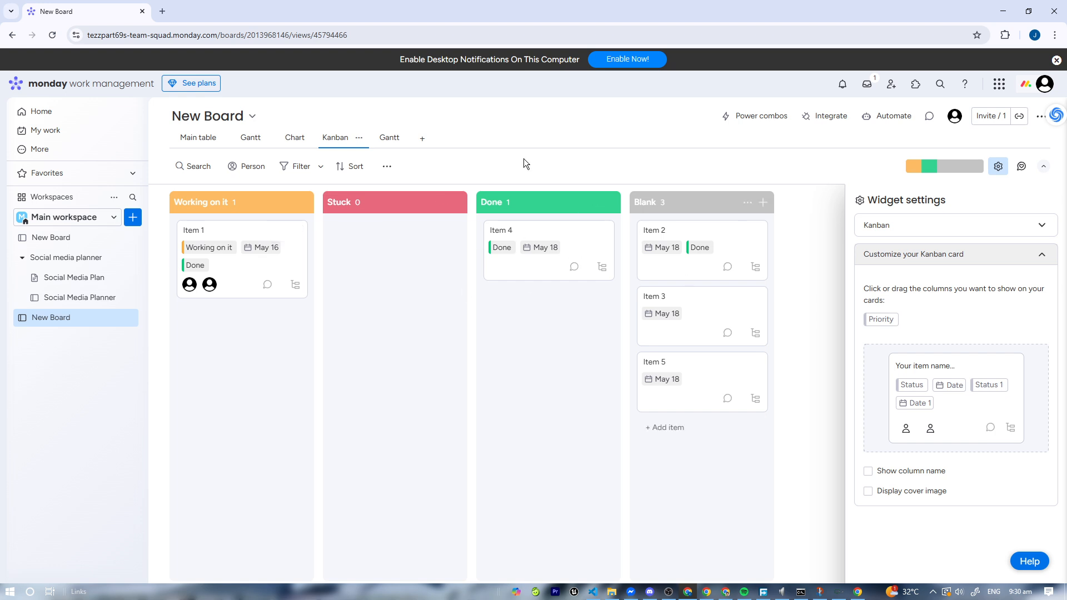
{"action": "left_click_drag", "start_coordinate": [304, 290], "coordinate": [233, 278]}
Open the board discussion from the main table and dismiss the desktop notifications banner
{"action": "left_click", "coordinate": [192, 136]}
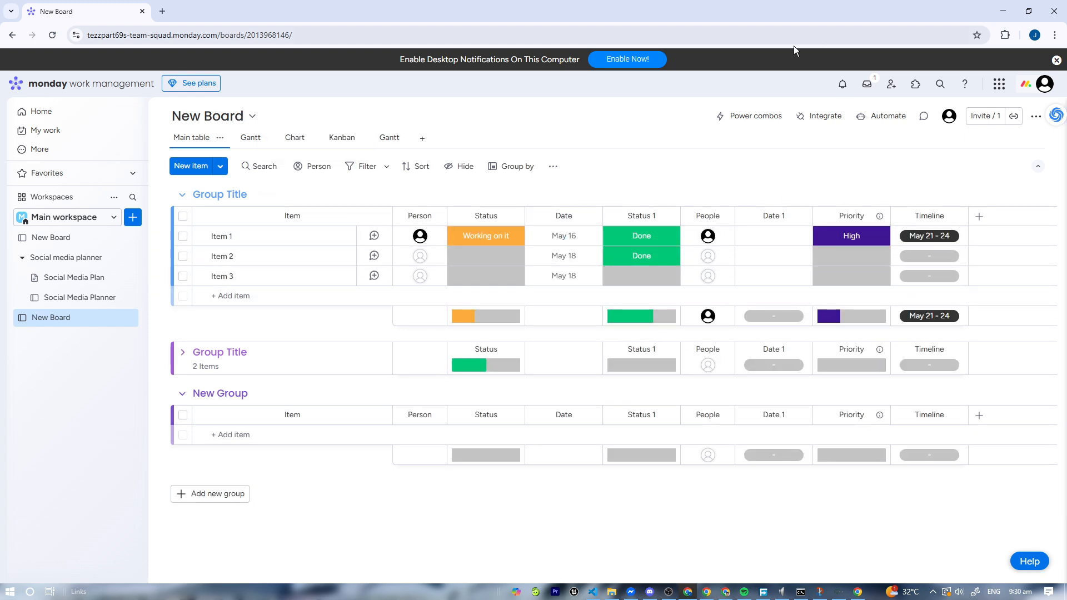
{"action": "left_click", "coordinate": [923, 116]}
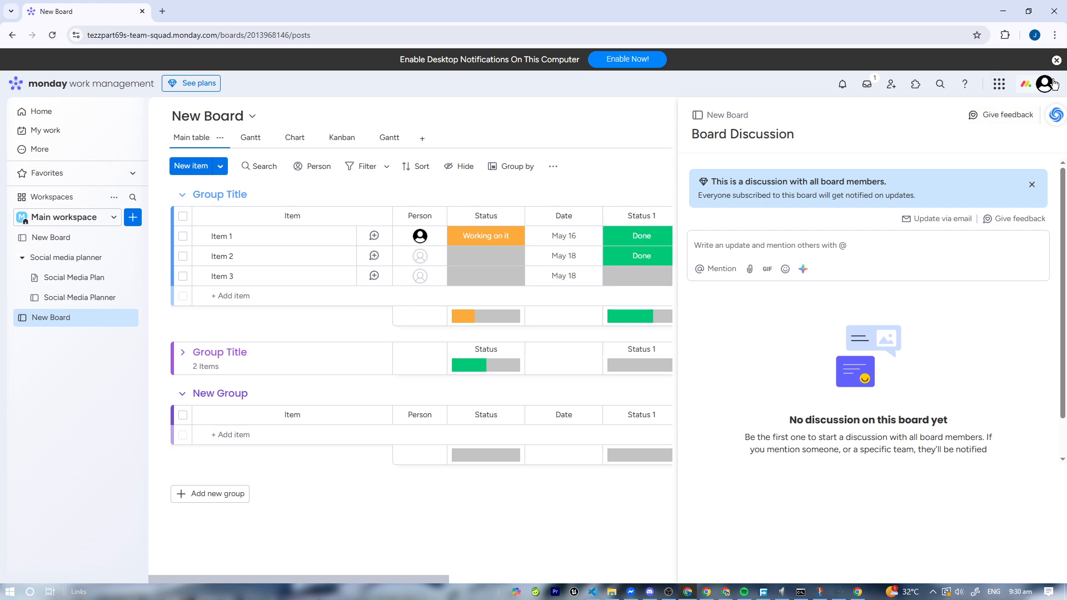
{"action": "left_click", "coordinate": [1056, 60]}
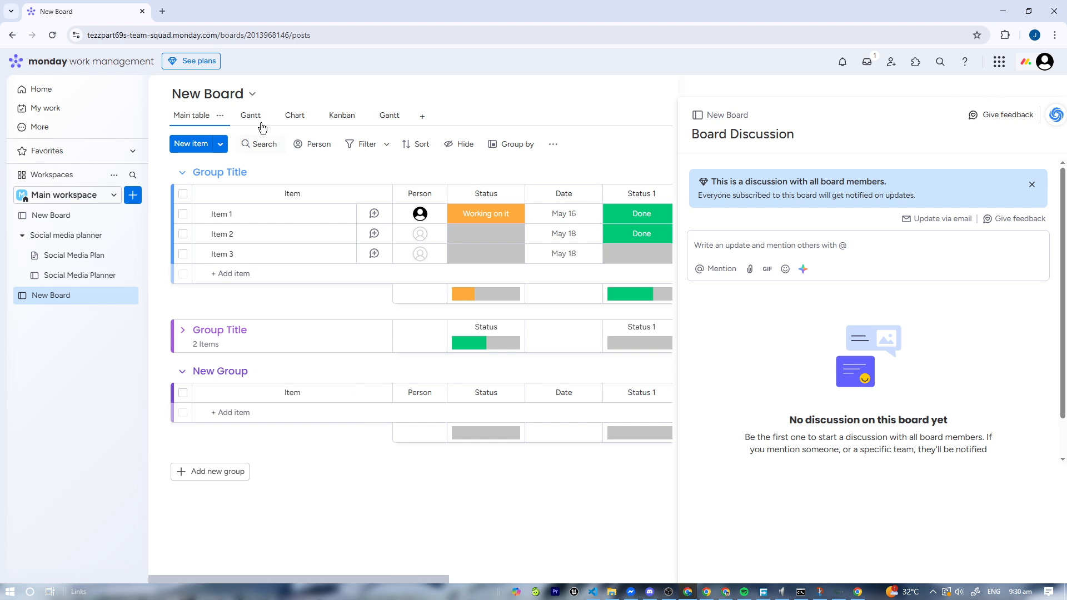
Go to the Home page and look at the additional navigation options and the list of Work OS products
{"action": "left_click", "coordinate": [252, 93]}
{"action": "left_click", "coordinate": [75, 92]}
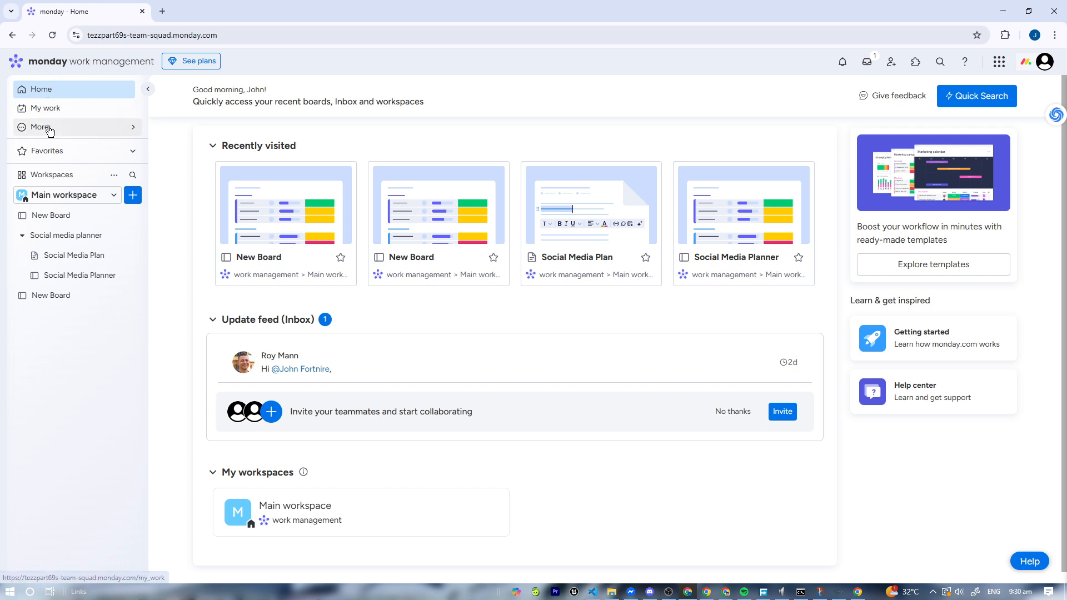
{"action": "left_click", "coordinate": [61, 127]}
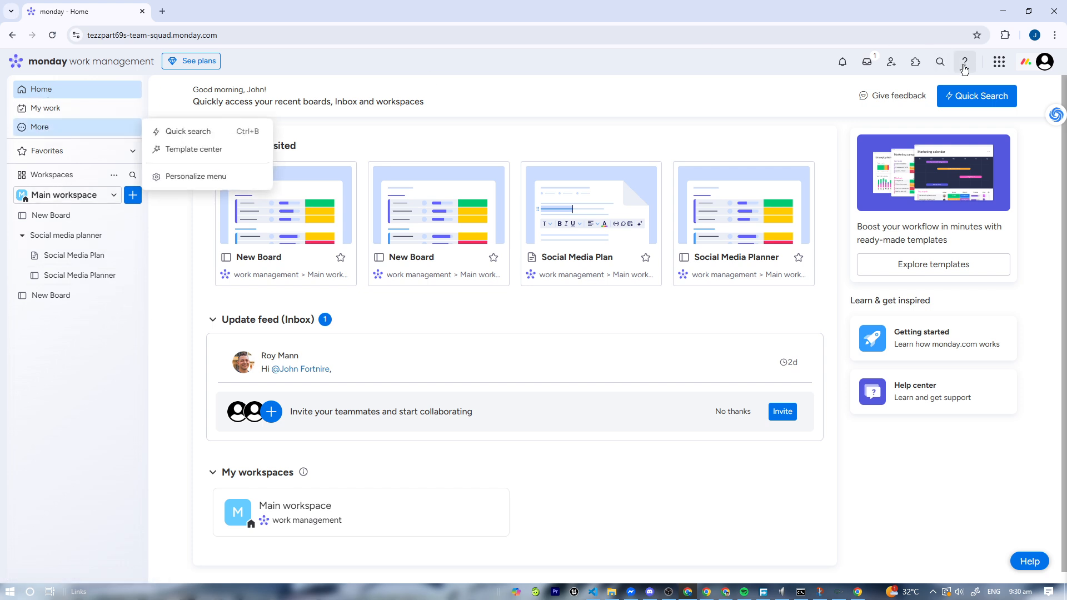
{"action": "left_click", "coordinate": [999, 62]}
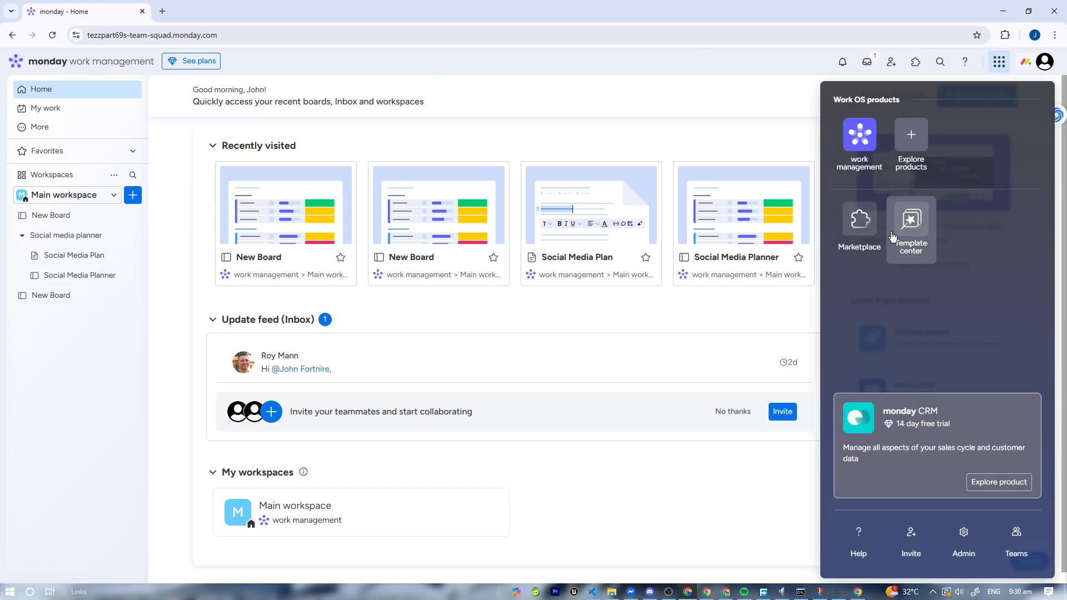
Open the Template center and browse the work management product templates and the full template collection
{"action": "left_click", "coordinate": [911, 223]}
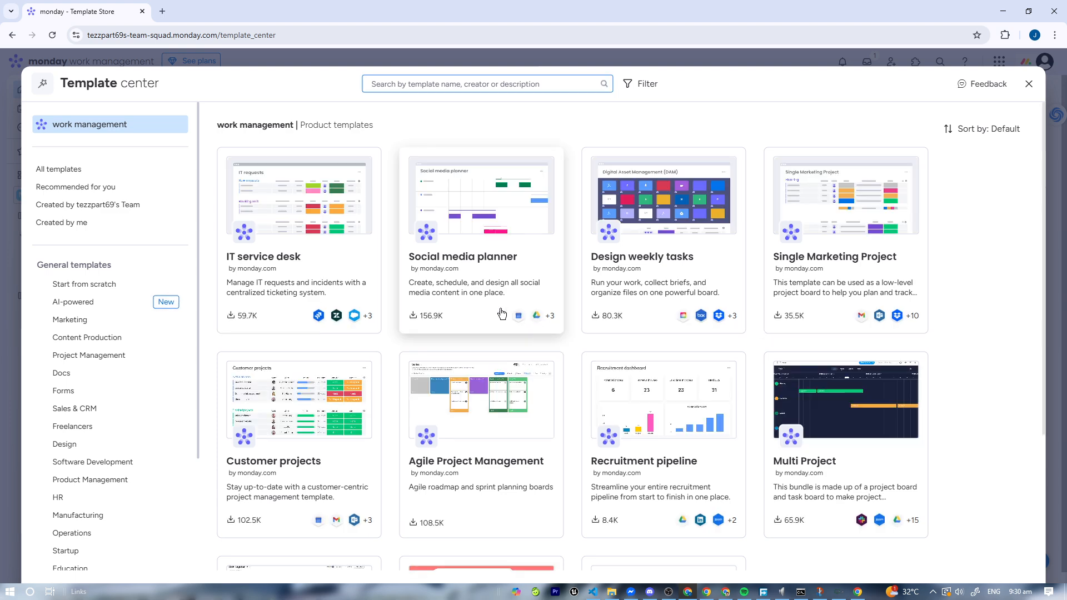
{"action": "scroll", "coordinate": [469, 311], "scroll_direction": "down", "scroll_amount": 3}
{"action": "scroll", "coordinate": [680, 478], "scroll_direction": "up", "scroll_amount": 3}
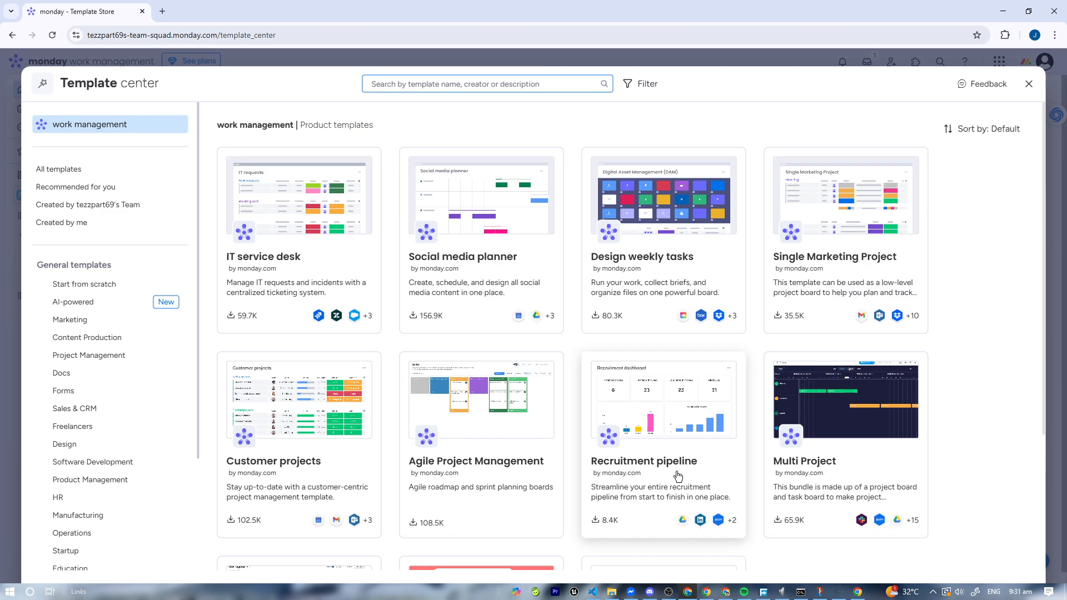
{"action": "left_click", "coordinate": [121, 176]}
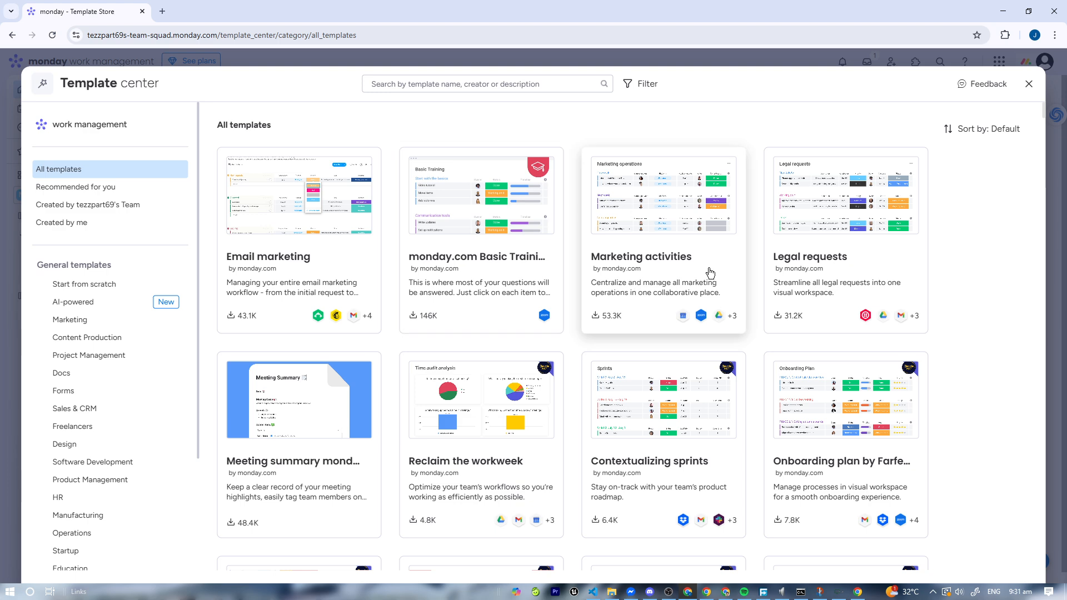
{"action": "scroll", "coordinate": [668, 240], "scroll_direction": "down", "scroll_amount": 3}
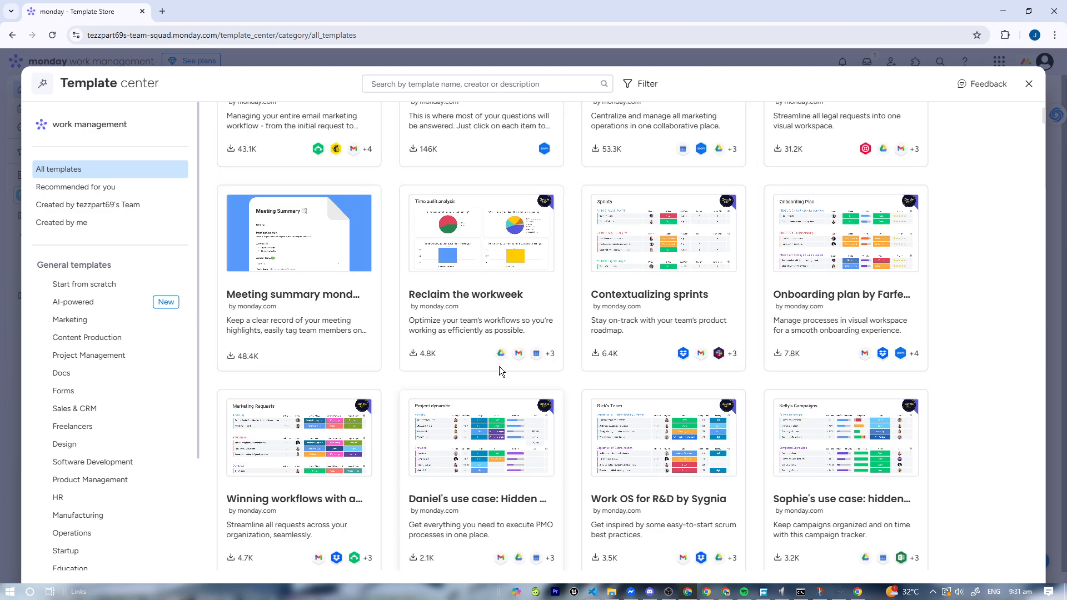
{"action": "scroll", "coordinate": [355, 317], "scroll_direction": "down", "scroll_amount": 4}
Browse the general template categories, including AI-powered, Marketing, Start from scratch, Real Estate, Construction and Nonprofits
{"action": "left_click", "coordinate": [95, 302]}
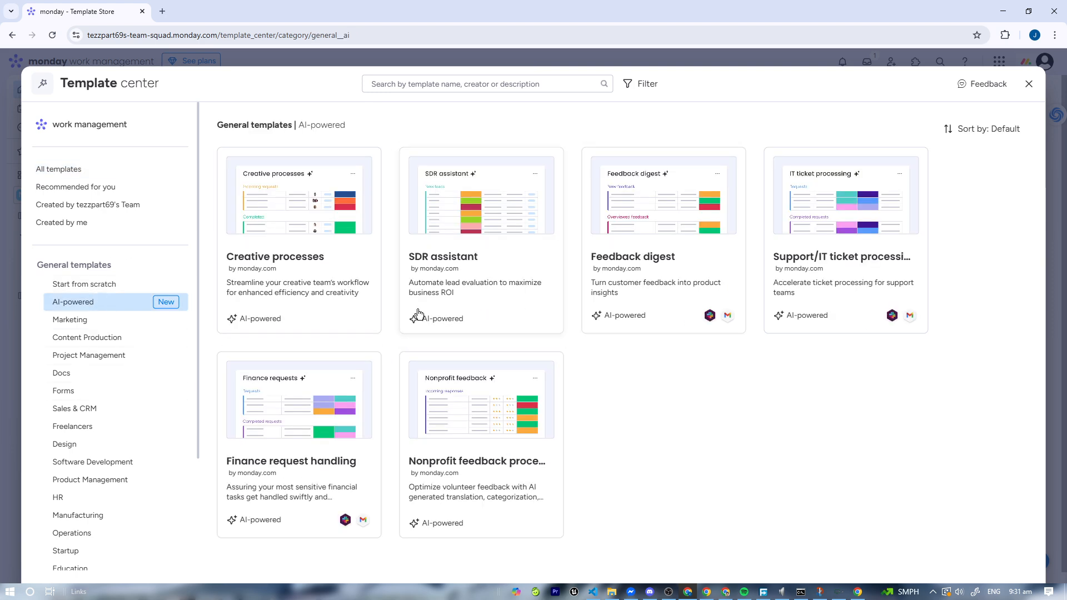
{"action": "left_click", "coordinate": [89, 321]}
{"action": "left_click", "coordinate": [115, 284]}
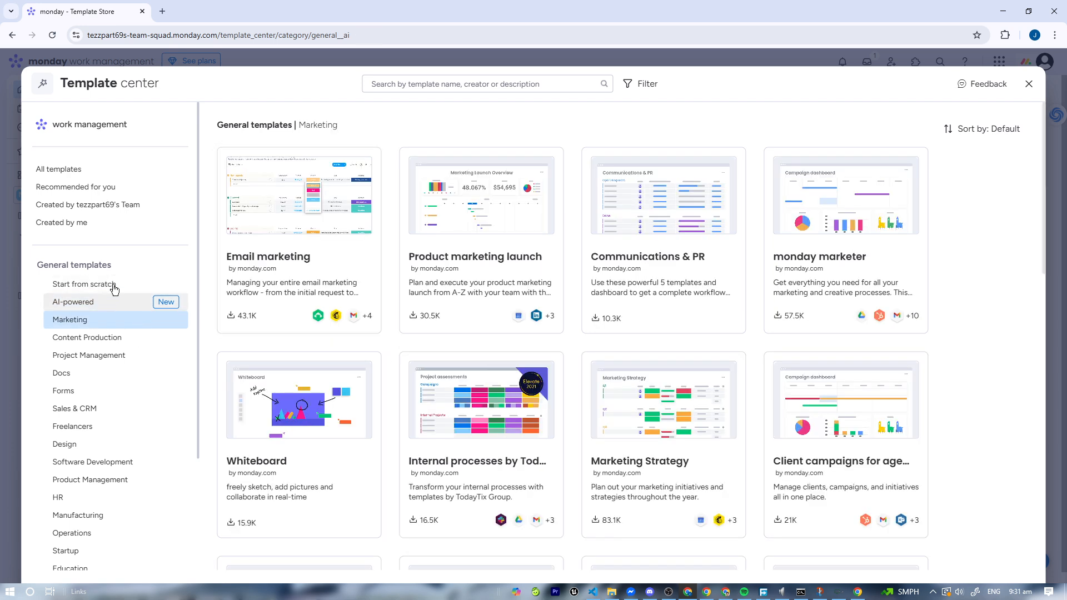
{"action": "scroll", "coordinate": [166, 380], "scroll_direction": "down", "scroll_amount": 3}
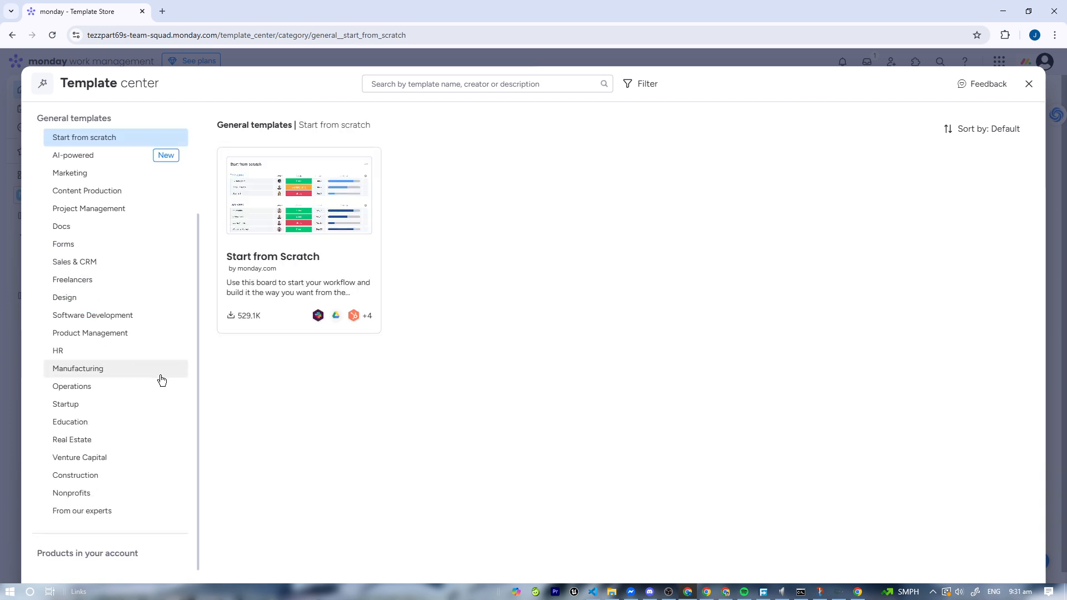
{"action": "left_click", "coordinate": [87, 442]}
{"action": "left_click", "coordinate": [81, 473]}
{"action": "left_click", "coordinate": [76, 493]}
{"action": "scroll", "coordinate": [111, 422], "scroll_direction": "up", "scroll_amount": 3}
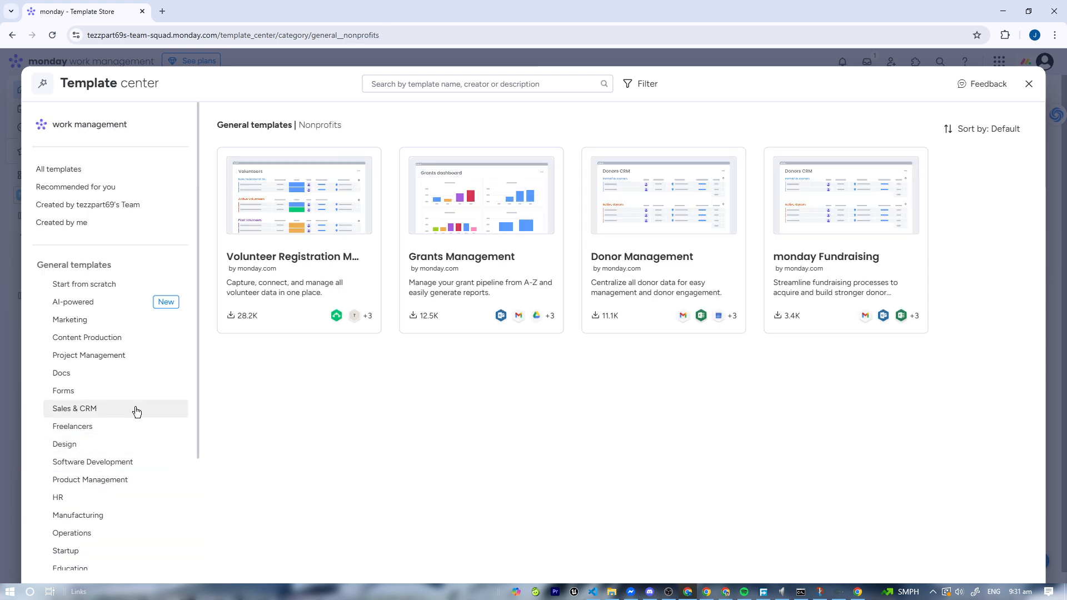
Check the recommended templates, the self-created templates and the Start from scratch category
{"action": "left_click", "coordinate": [114, 173]}
{"action": "left_click", "coordinate": [124, 188]}
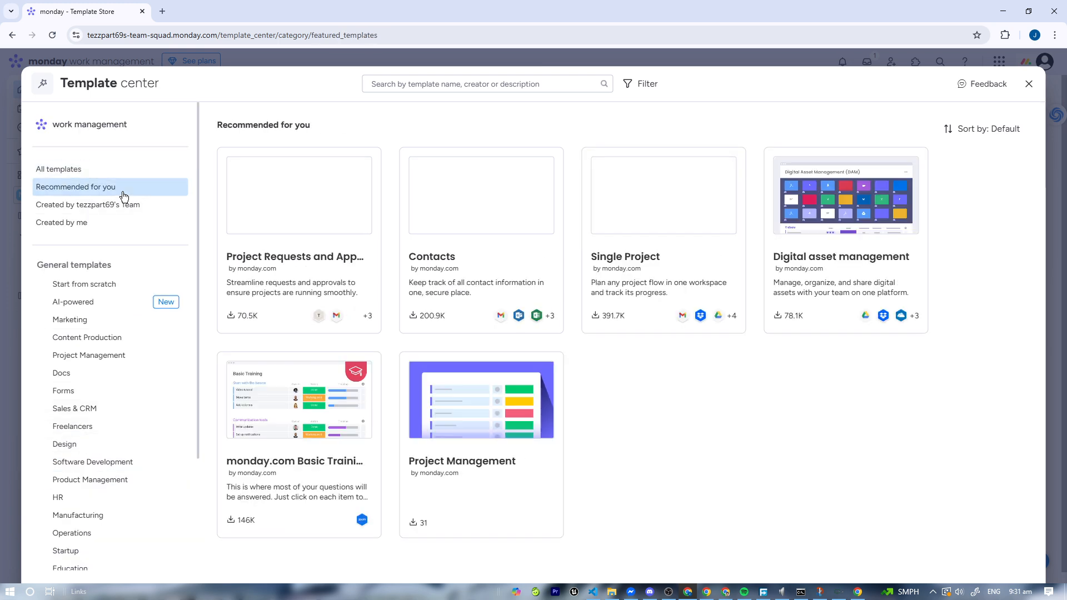
{"action": "left_click", "coordinate": [110, 225]}
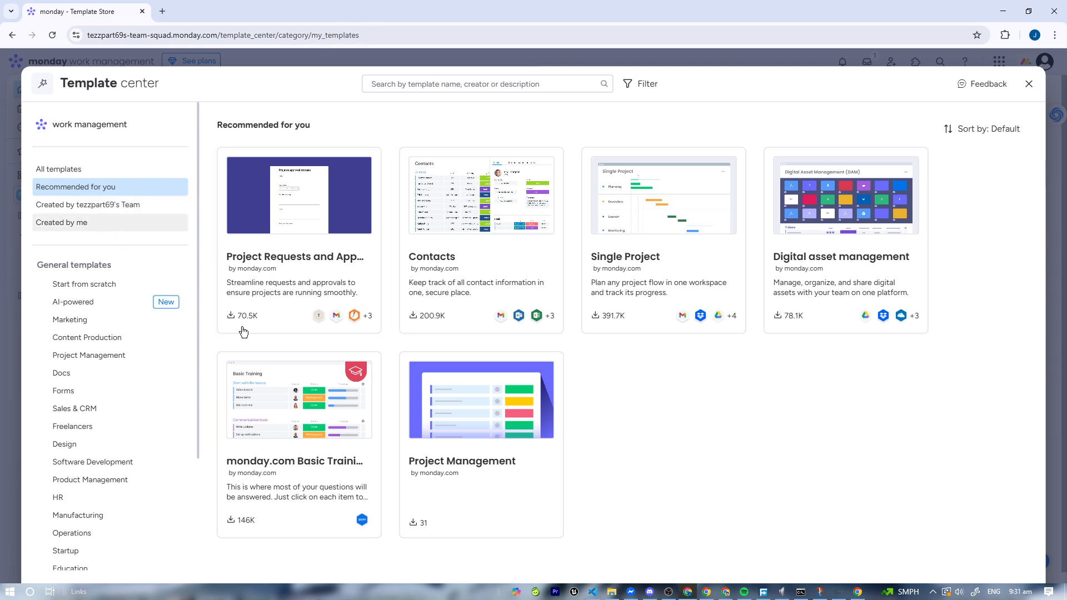
{"action": "left_click", "coordinate": [100, 285]}
Create a board from the Legal requests template in the full template collection
{"action": "left_click", "coordinate": [139, 177]}
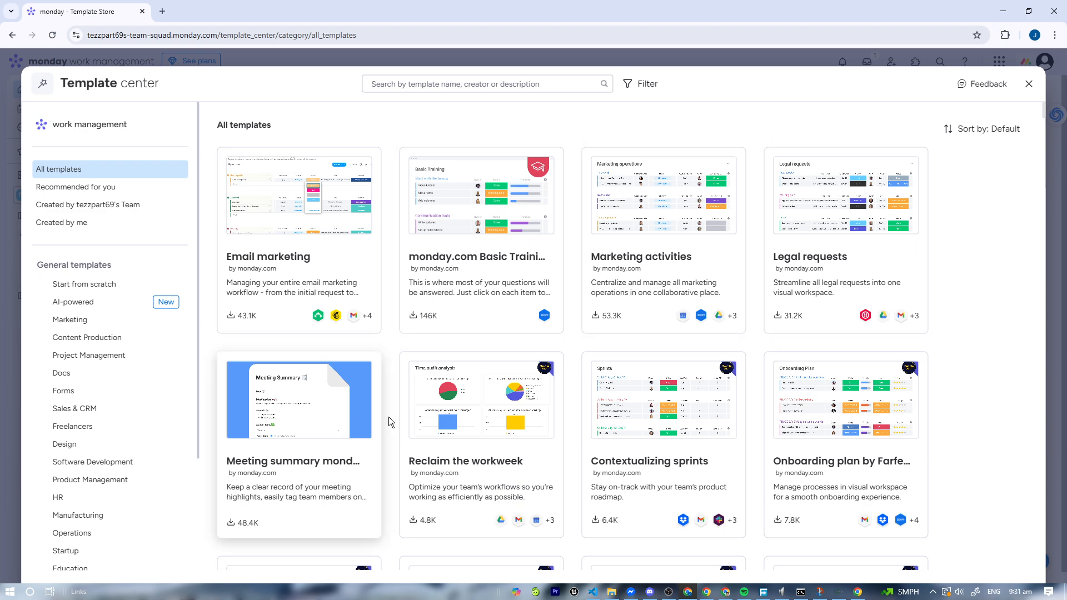
{"action": "left_click", "coordinate": [849, 215]}
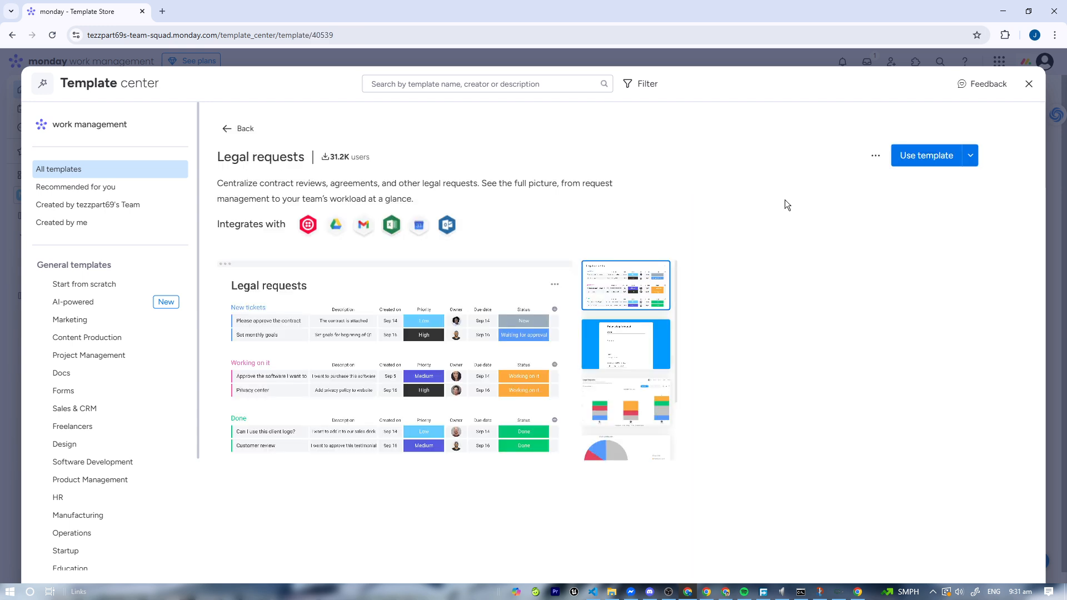
{"action": "left_click", "coordinate": [907, 158]}
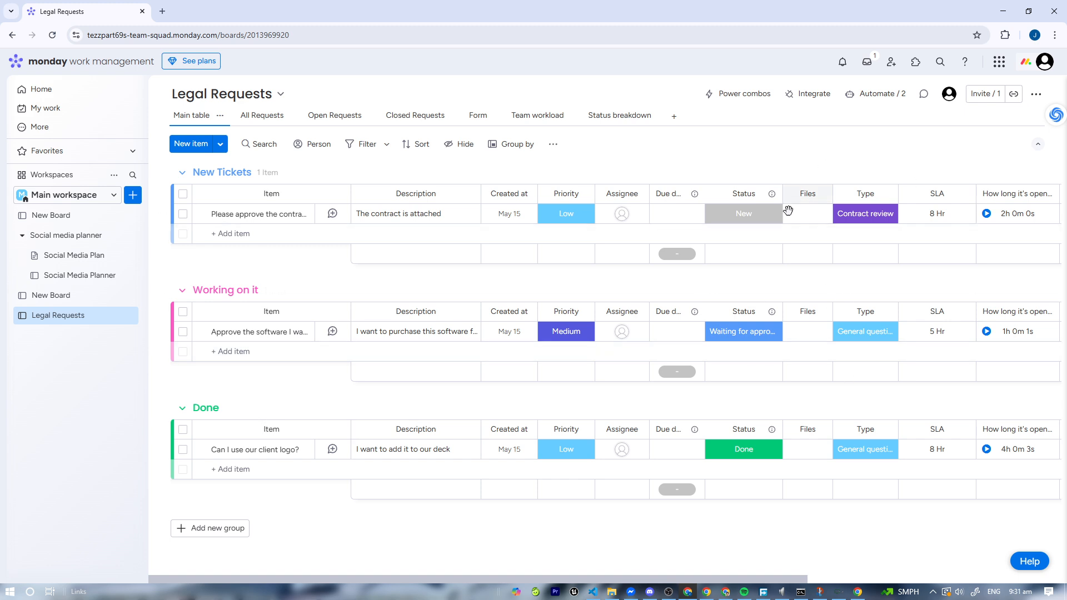
Review the automations included with the Legal Requests board and close their overview
{"action": "left_click", "coordinate": [886, 90]}
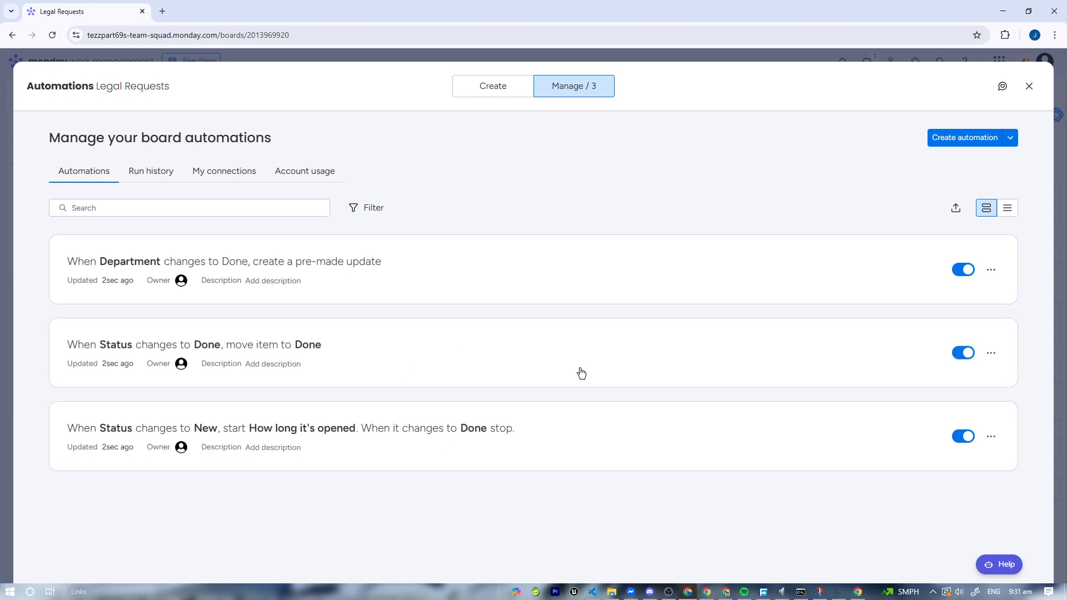
{"action": "left_click", "coordinate": [1029, 86]}
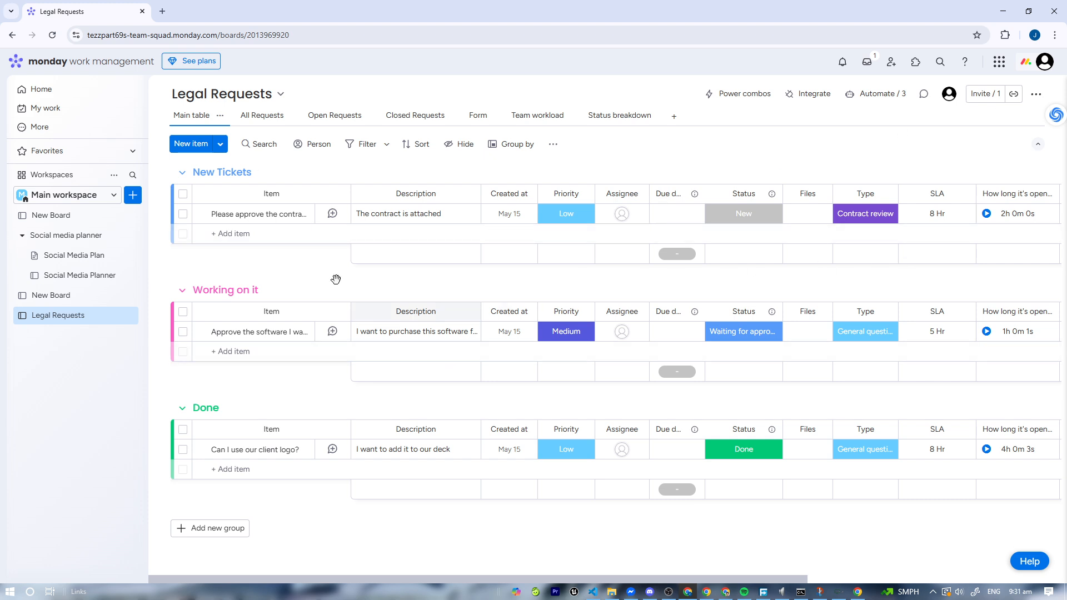
Select the items in New Tickets, Working on it and Done and set their Status to Done together
{"action": "left_click", "coordinate": [183, 214]}
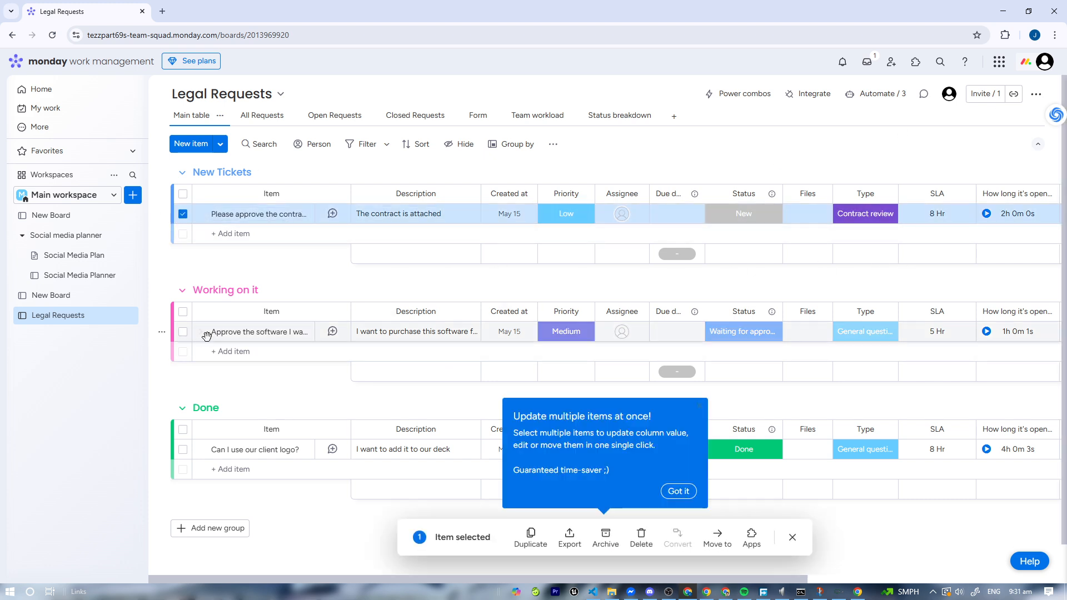
{"action": "left_click", "coordinate": [183, 331]}
{"action": "left_click", "coordinate": [183, 449]}
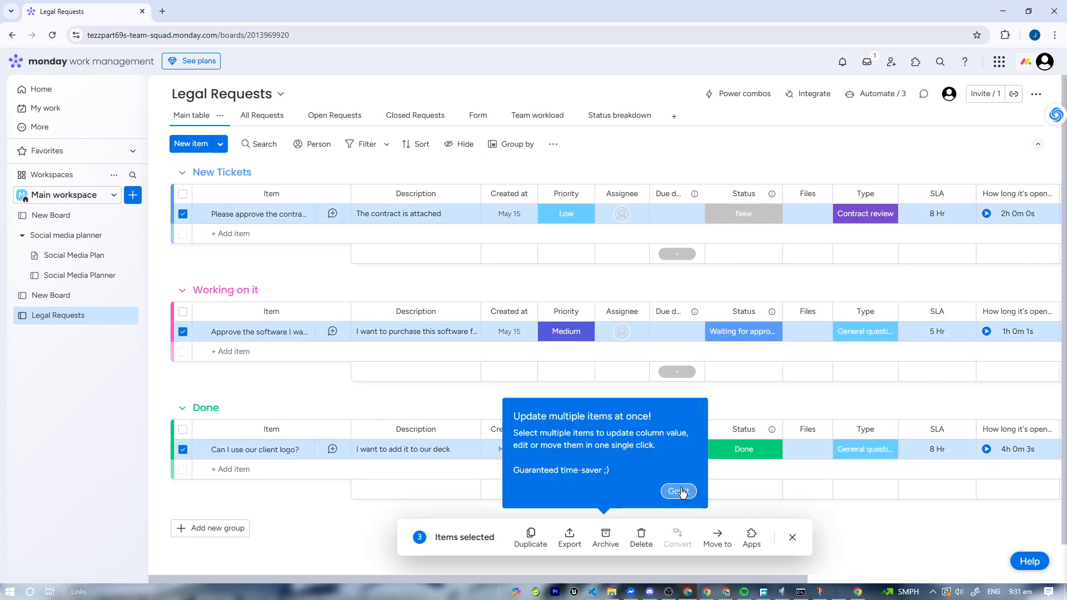
{"action": "left_click", "coordinate": [678, 491]}
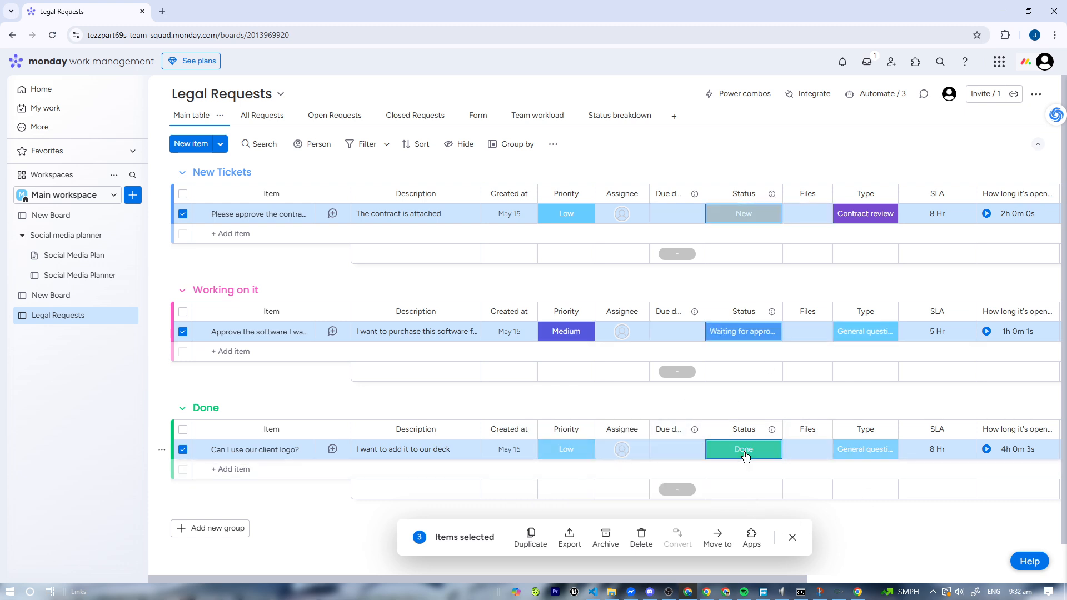
{"action": "left_click", "coordinate": [744, 331]}
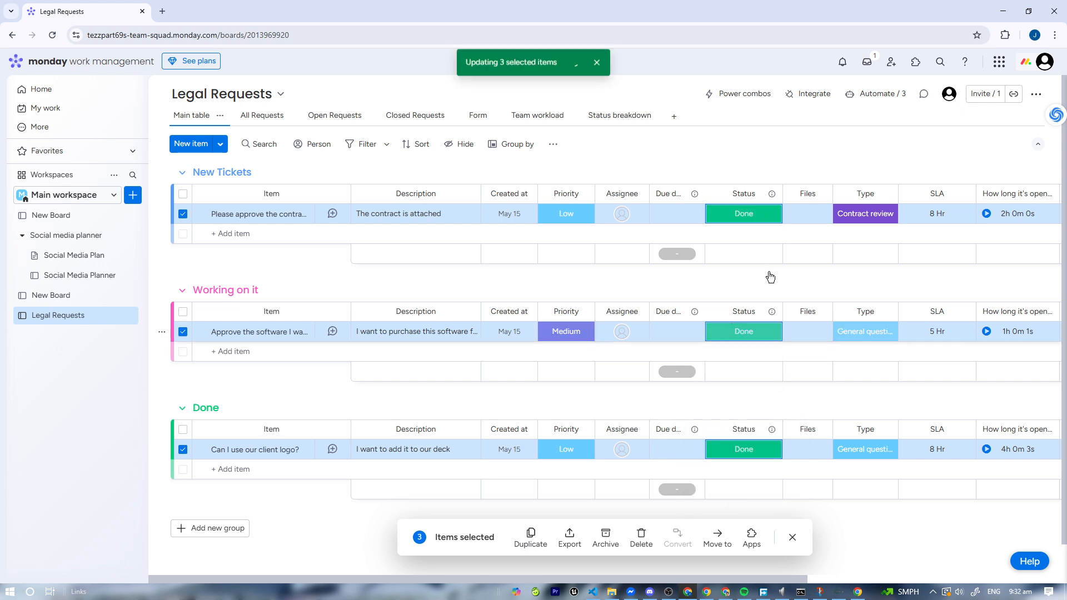
{"action": "left_click", "coordinate": [727, 434]}
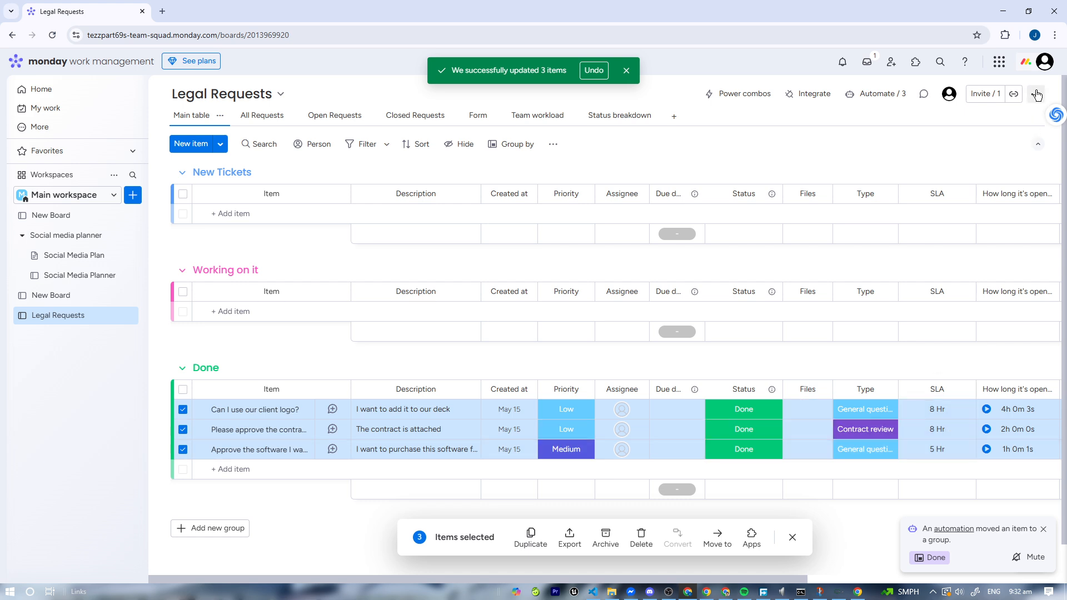
{"action": "left_click", "coordinate": [1043, 64]}
{"action": "left_click", "coordinate": [1043, 64]}
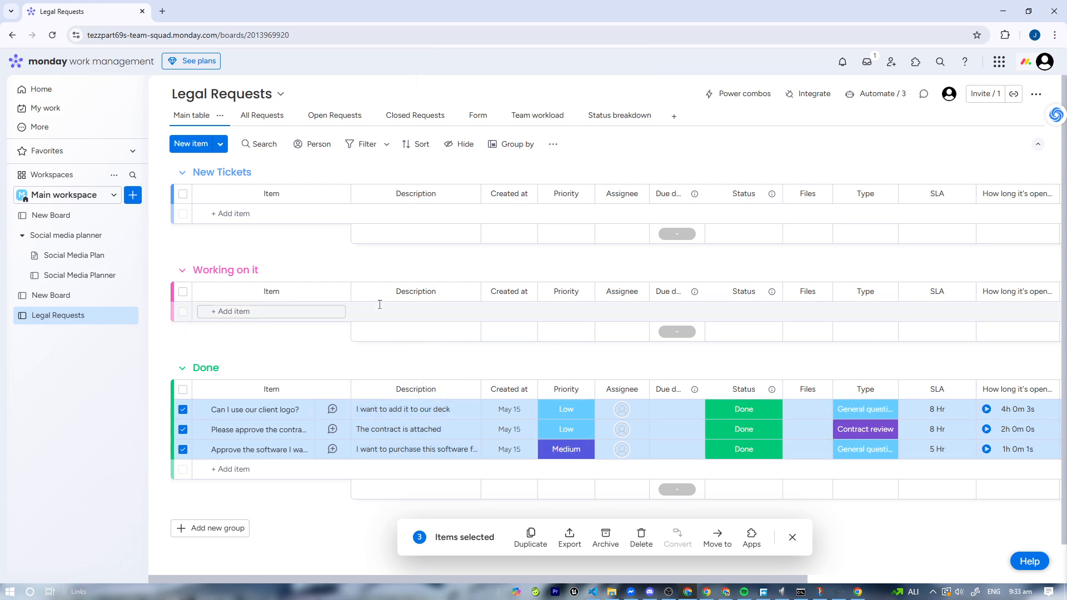
{"action": "scroll", "coordinate": [369, 266], "scroll_direction": "down", "scroll_amount": 1}
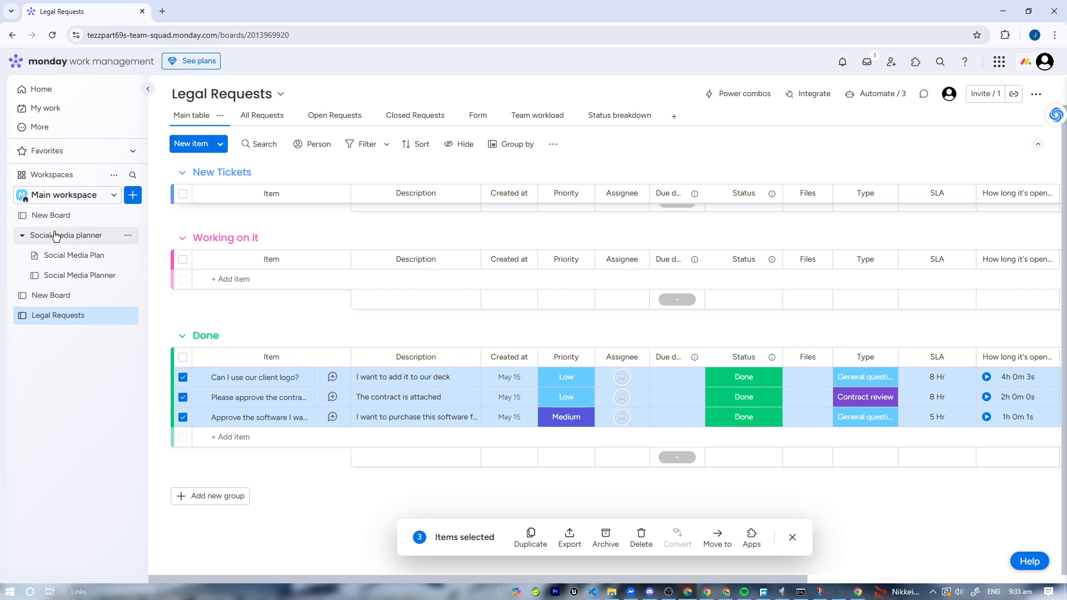
Open the first New Board in the main workspace and search the web for clickup in a new browser tab
{"action": "left_click", "coordinate": [61, 216]}
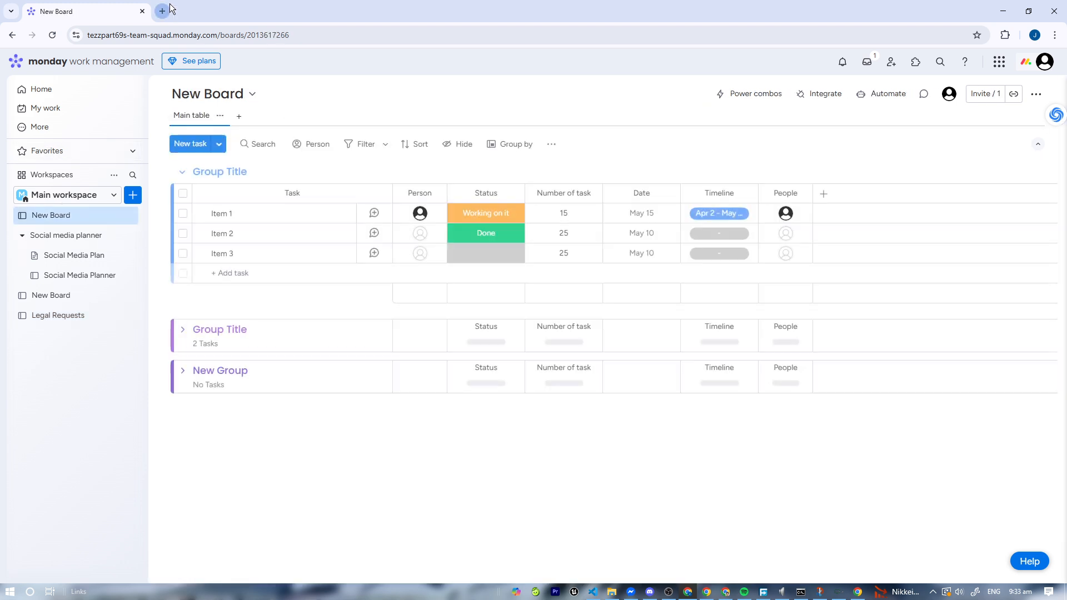
{"action": "left_click", "coordinate": [162, 11]}
{"action": "type", "text": "c"}
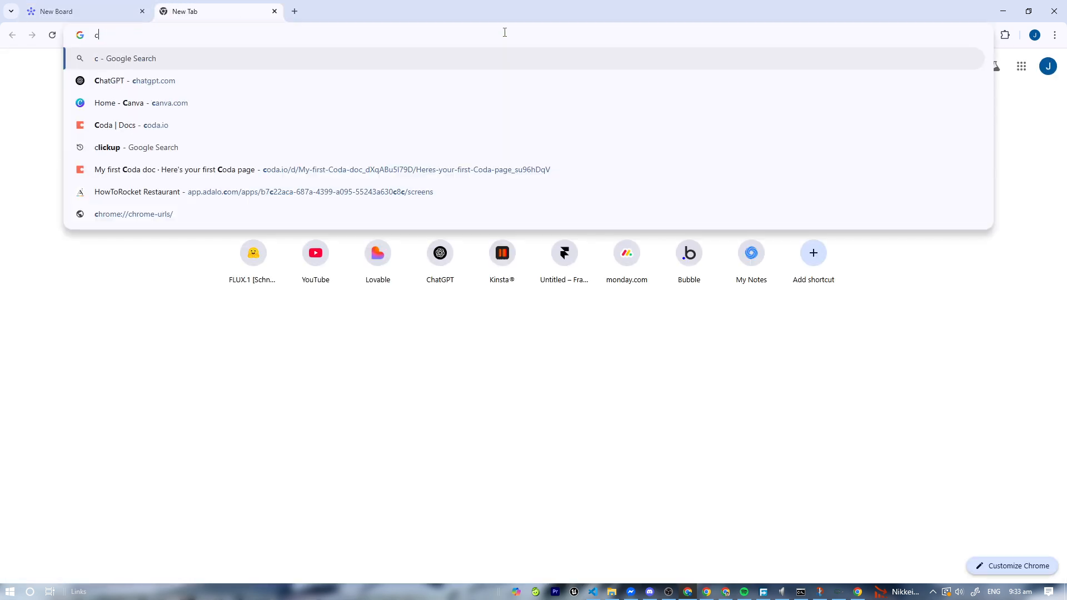
{"action": "type", "text": "lic"}
{"action": "key", "text": "Return"}
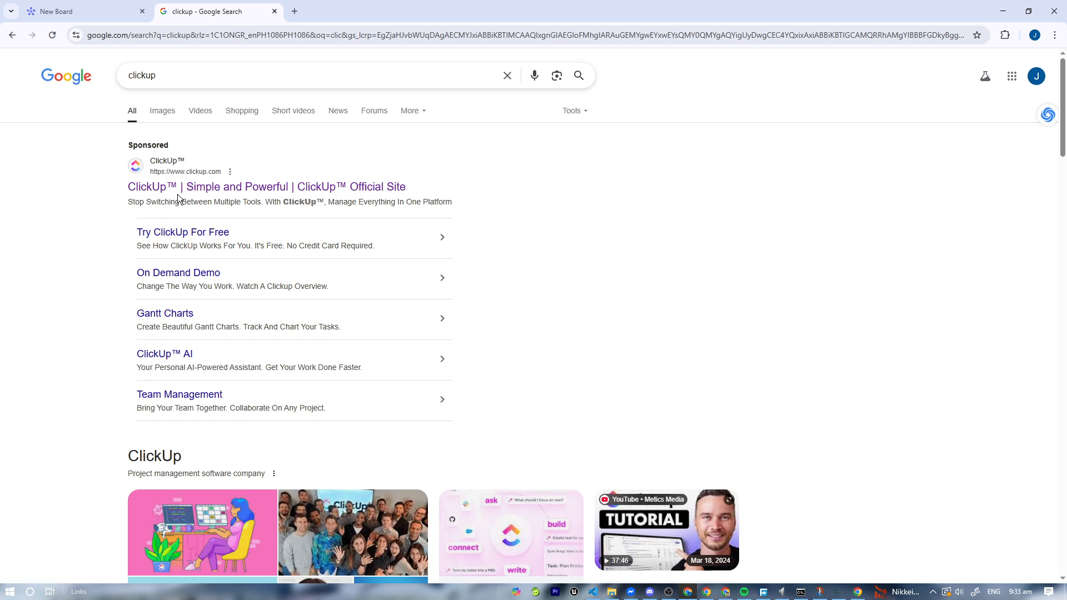
Search the web for trello in another browser tab and open Trello's official website
{"action": "left_click", "coordinate": [295, 11]}
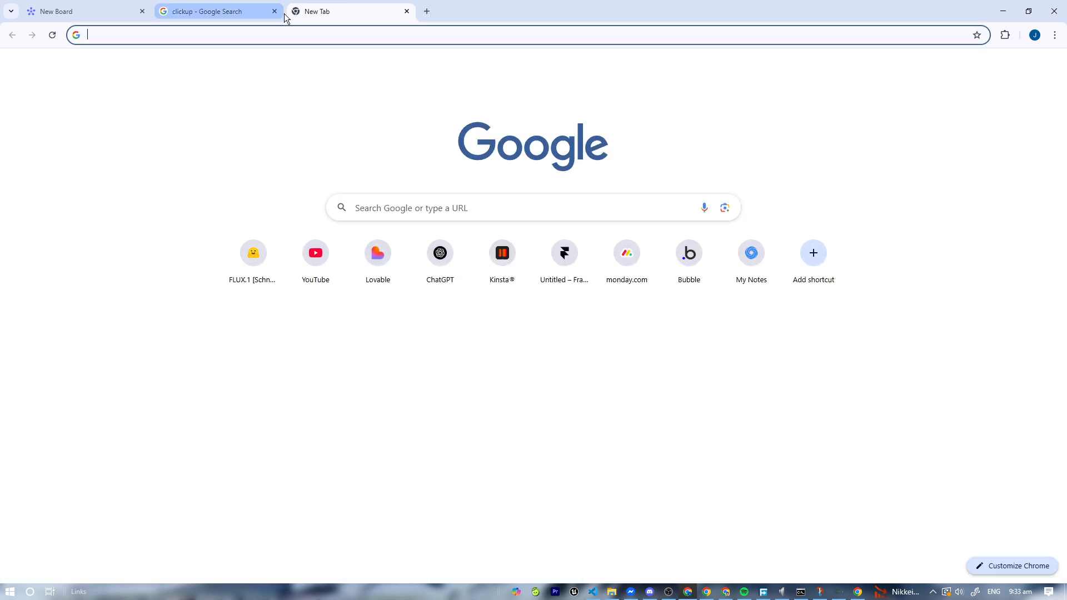
{"action": "type", "text": "trell"}
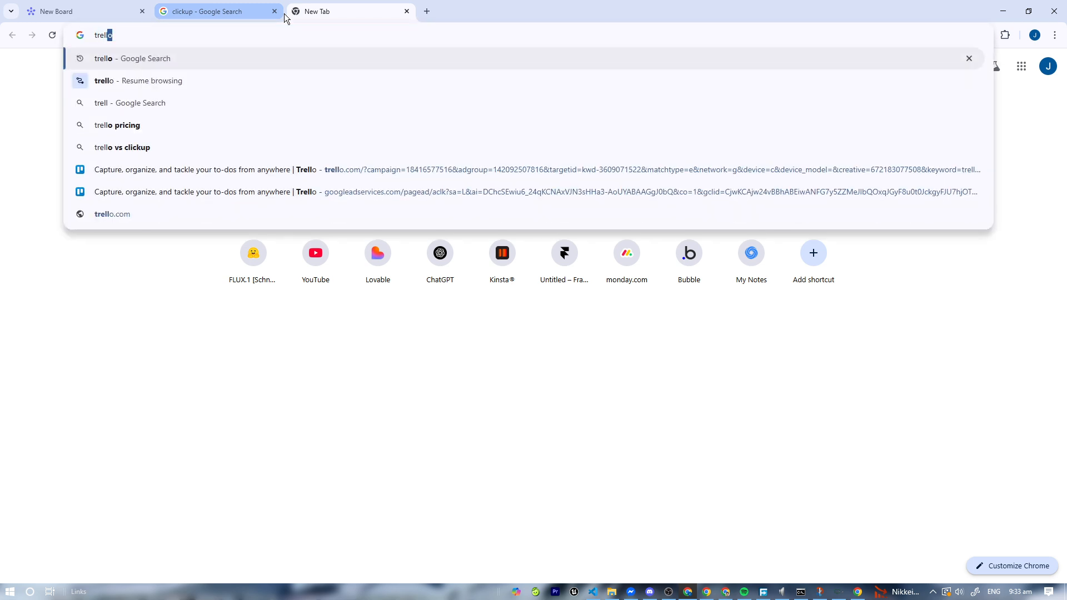
{"action": "key", "text": "Return"}
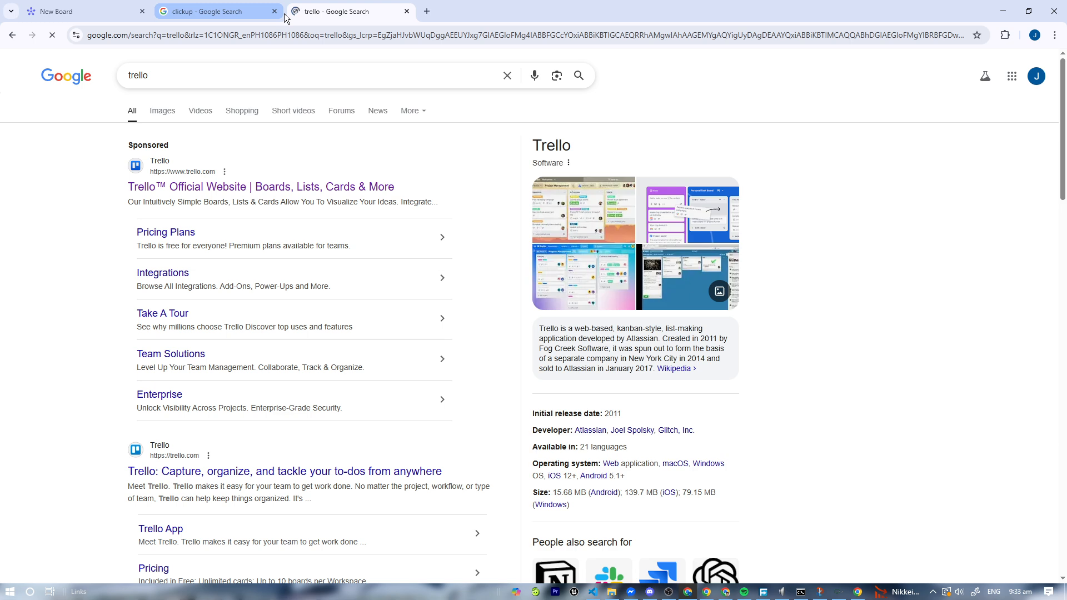
{"action": "left_click", "coordinate": [246, 189]}
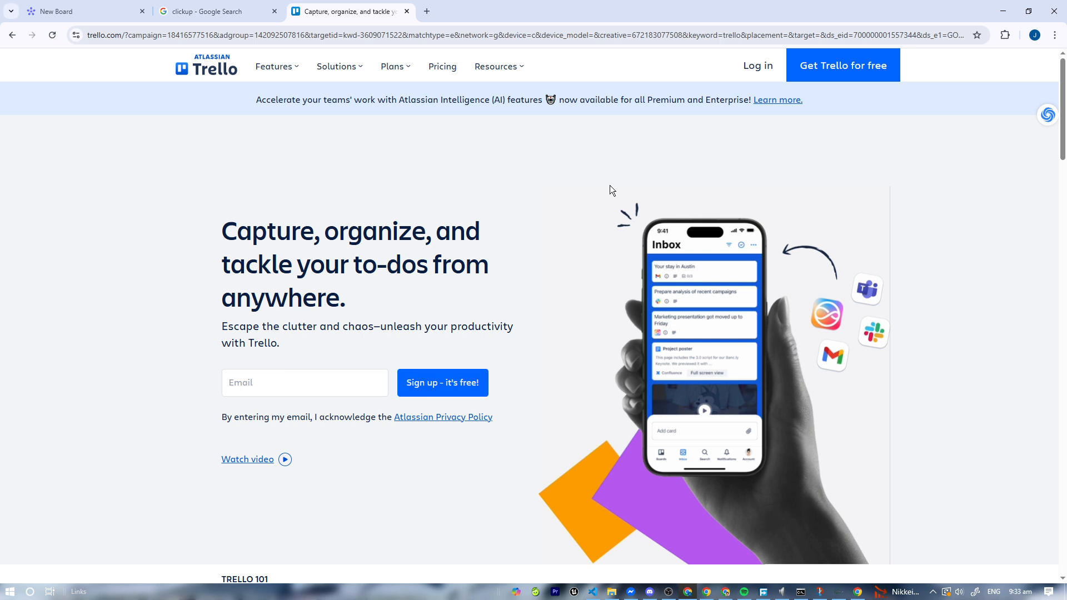
Return to monday.com, collapse the Social media planner folder and show the Kanban view of the second New Board
{"action": "left_click", "coordinate": [89, 12]}
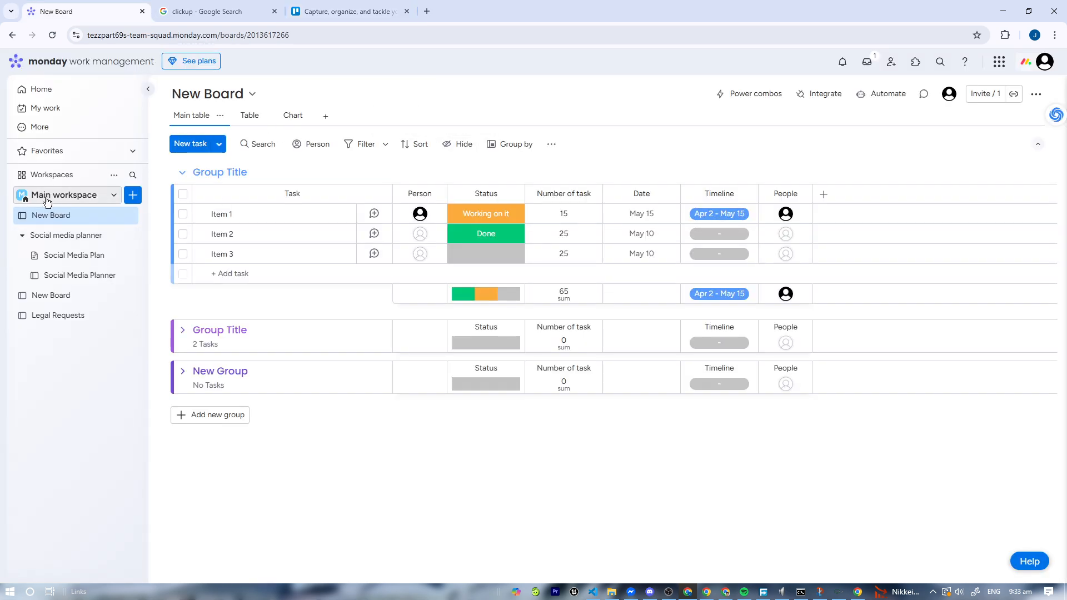
{"action": "left_click", "coordinate": [63, 254]}
{"action": "left_click", "coordinate": [64, 237]}
{"action": "left_click", "coordinate": [64, 218]}
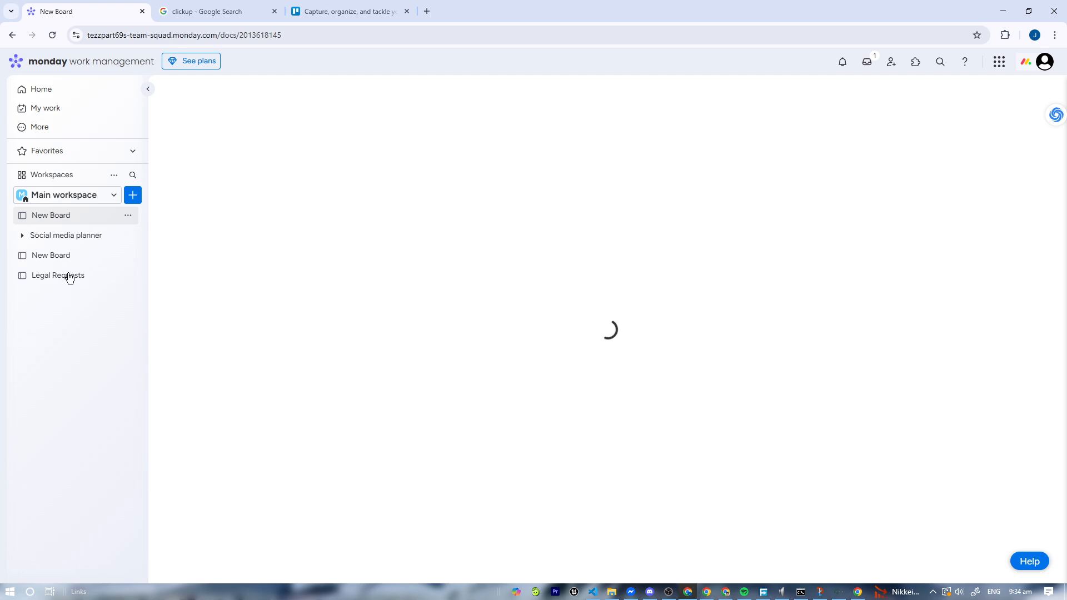
{"action": "left_click", "coordinate": [70, 257]}
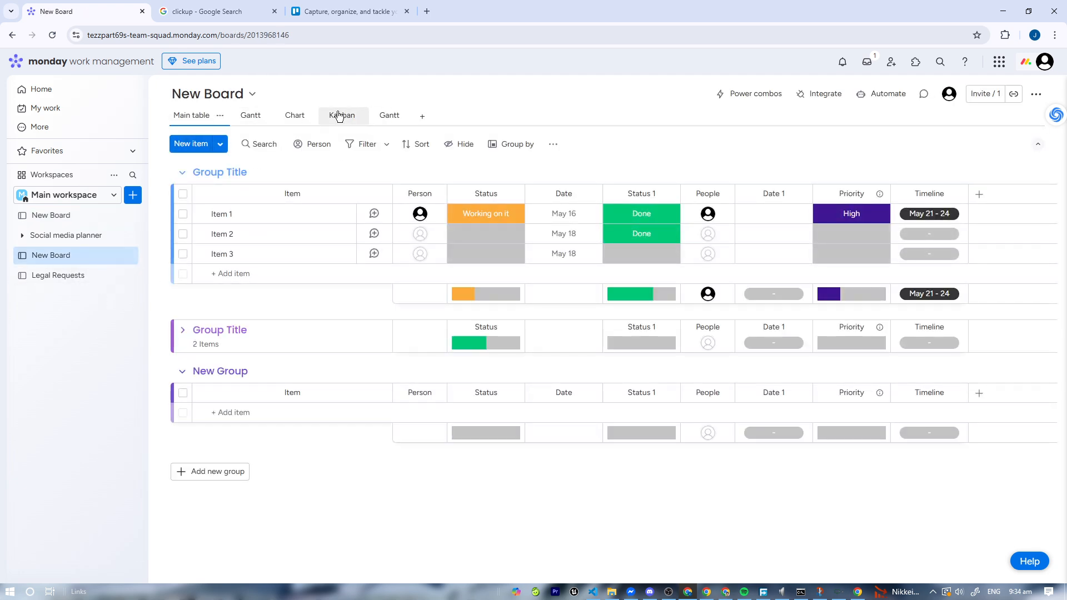
{"action": "left_click", "coordinate": [336, 115]}
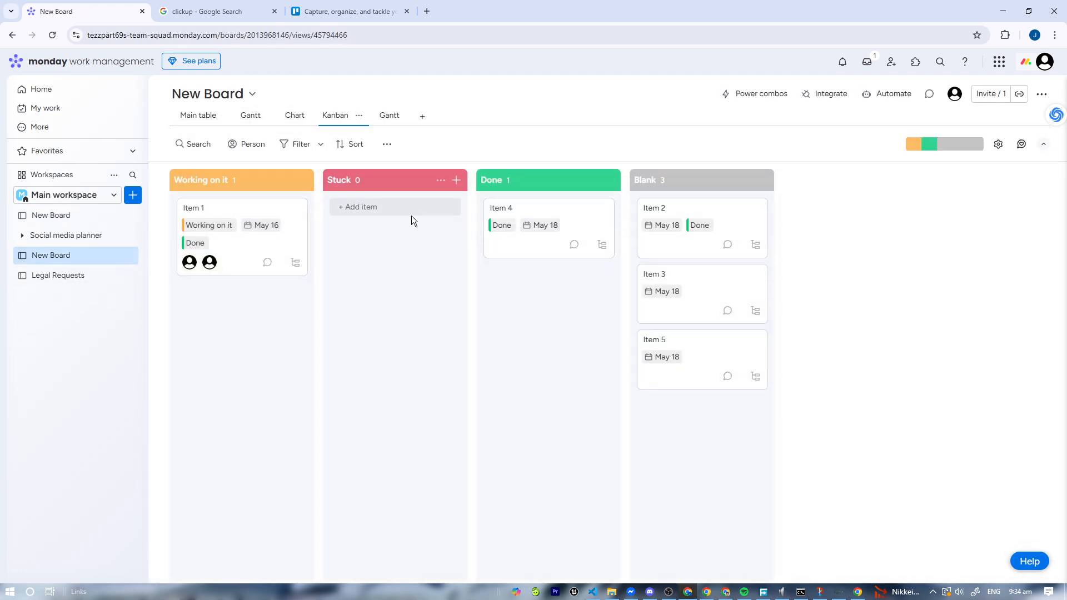
Revisit the Trello website and search the web for asana in a new browser tab
{"action": "left_click", "coordinate": [350, 11]}
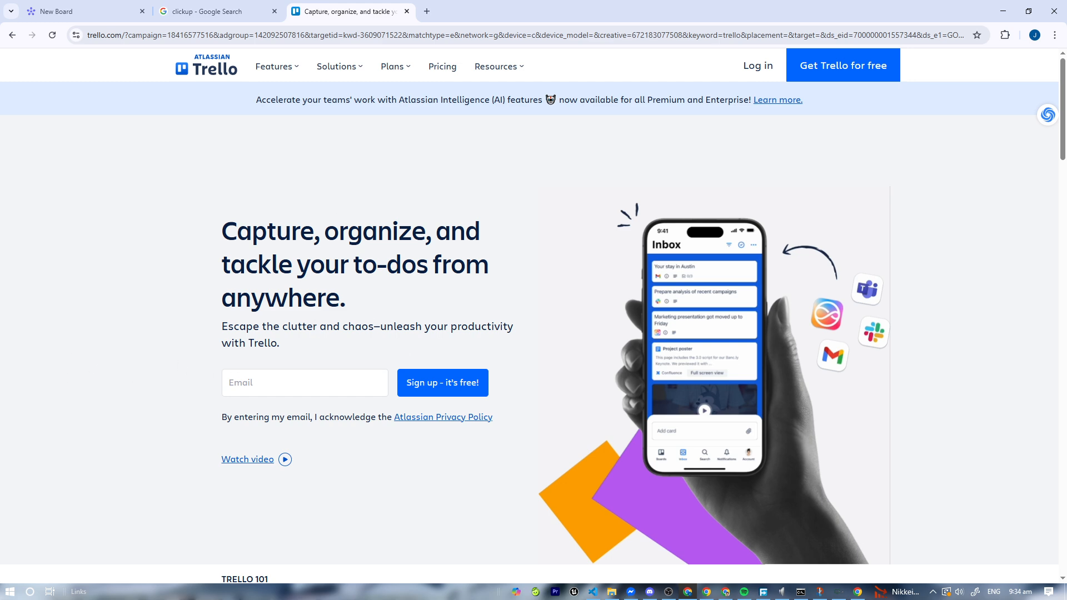
{"action": "left_click", "coordinate": [426, 11]}
{"action": "type", "text": "asan"}
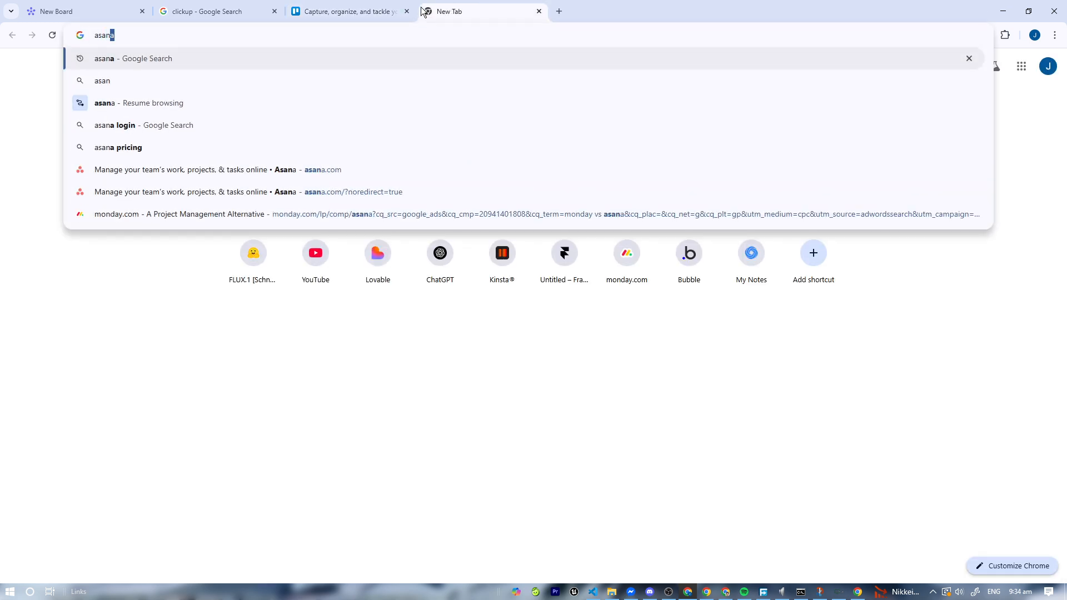
{"action": "key", "text": "Return"}
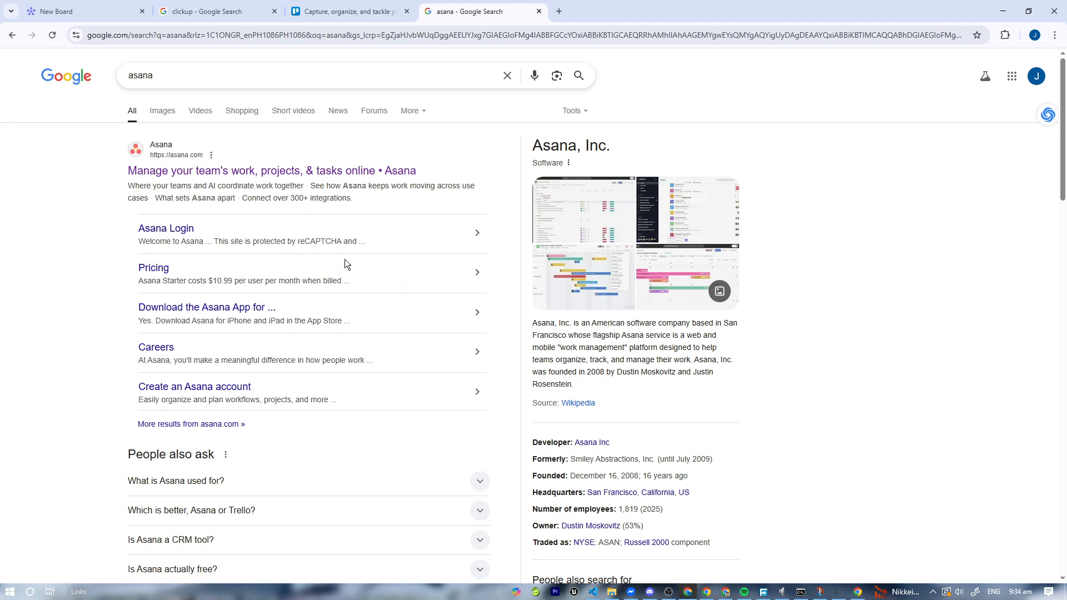
Open Notion in a new browser tab and go back to the monday.com Kanban board
{"action": "left_click", "coordinate": [558, 11]}
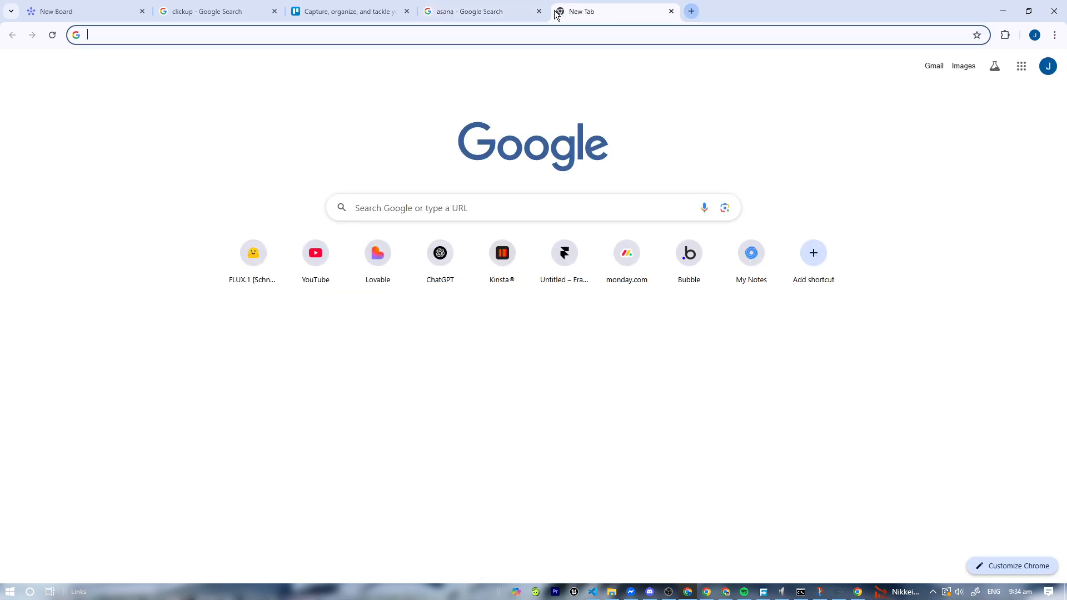
{"action": "type", "text": "noti"}
{"action": "key", "text": "Return"}
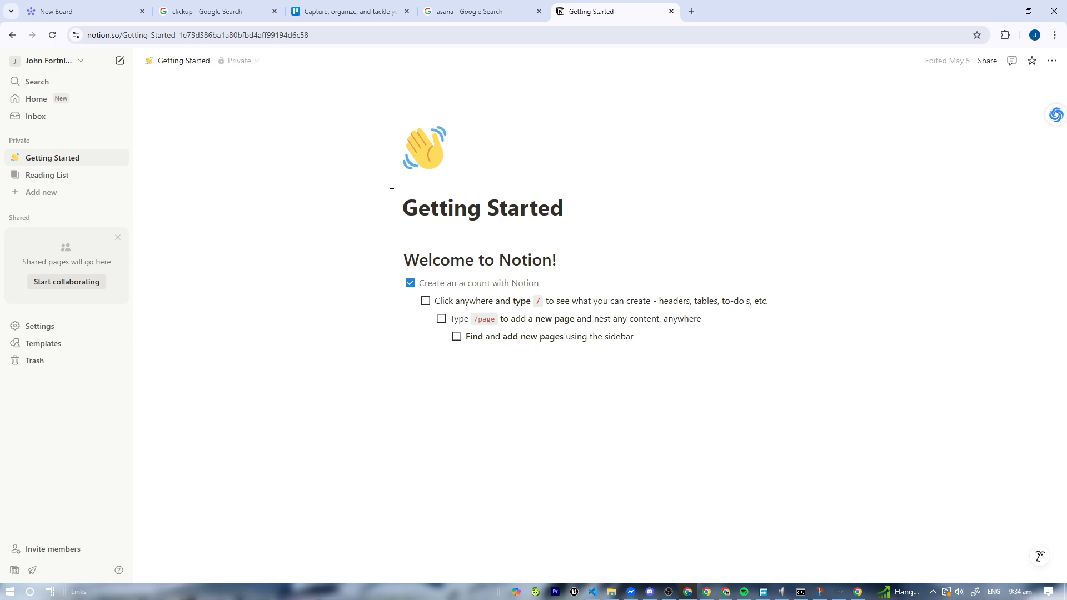
{"action": "left_click", "coordinate": [73, 6]}
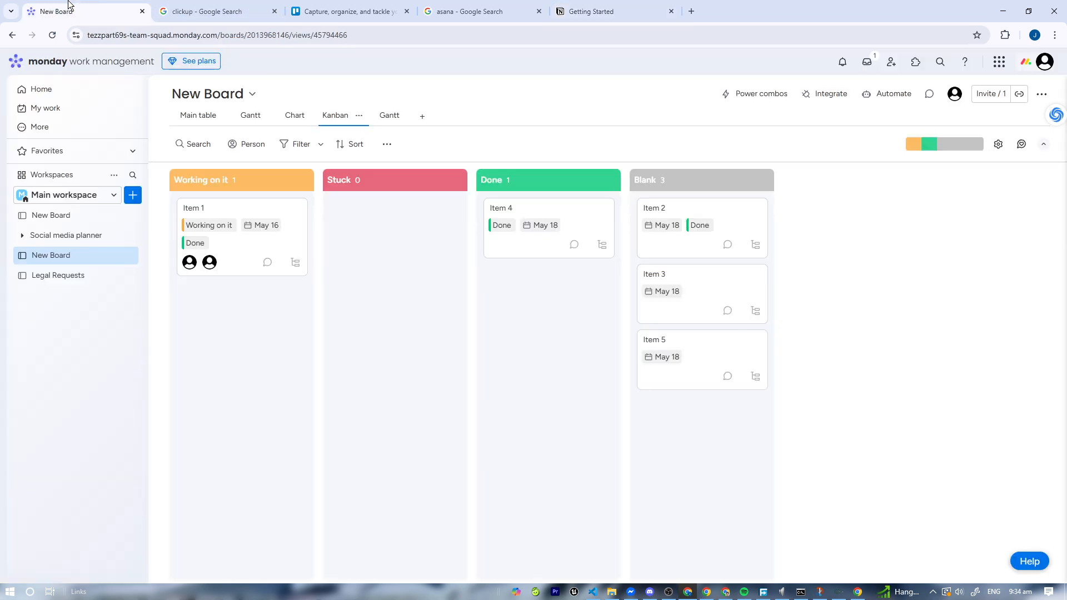